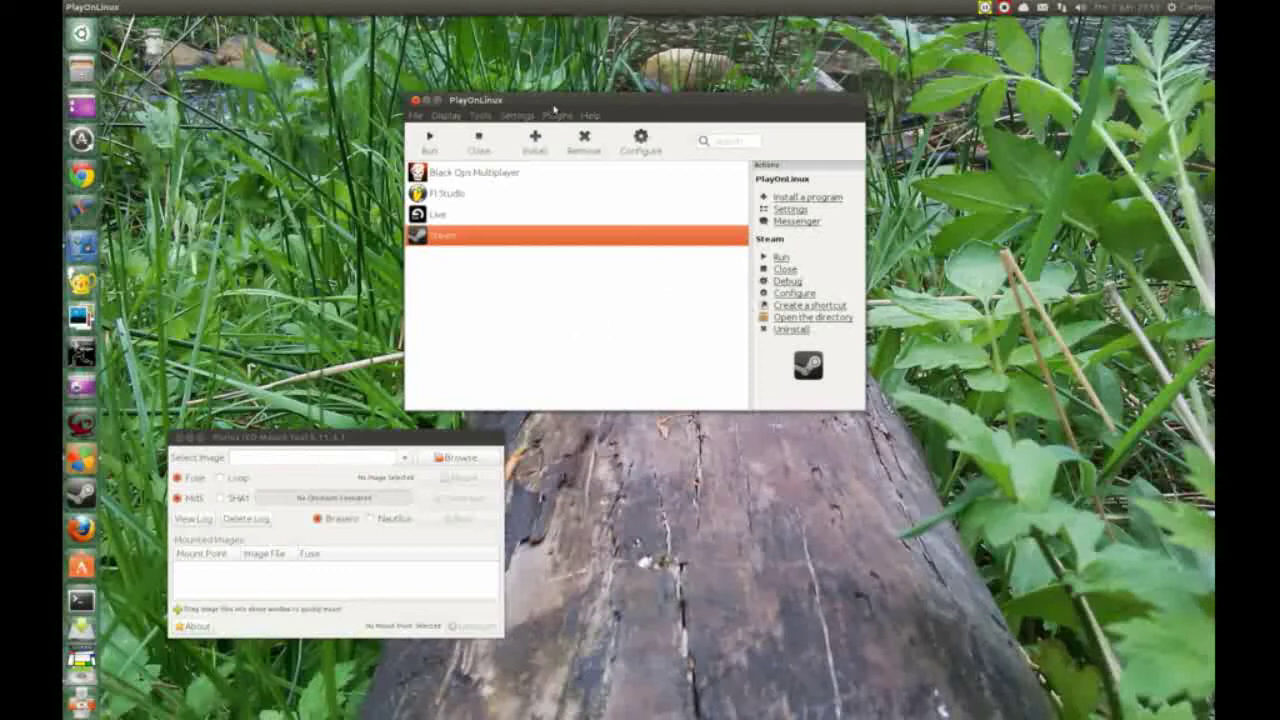
Shift the PlayOnLinux main window slightly to the left
{"action": "left_click_drag", "start_coordinate": [597, 105], "coordinate": [557, 103]}
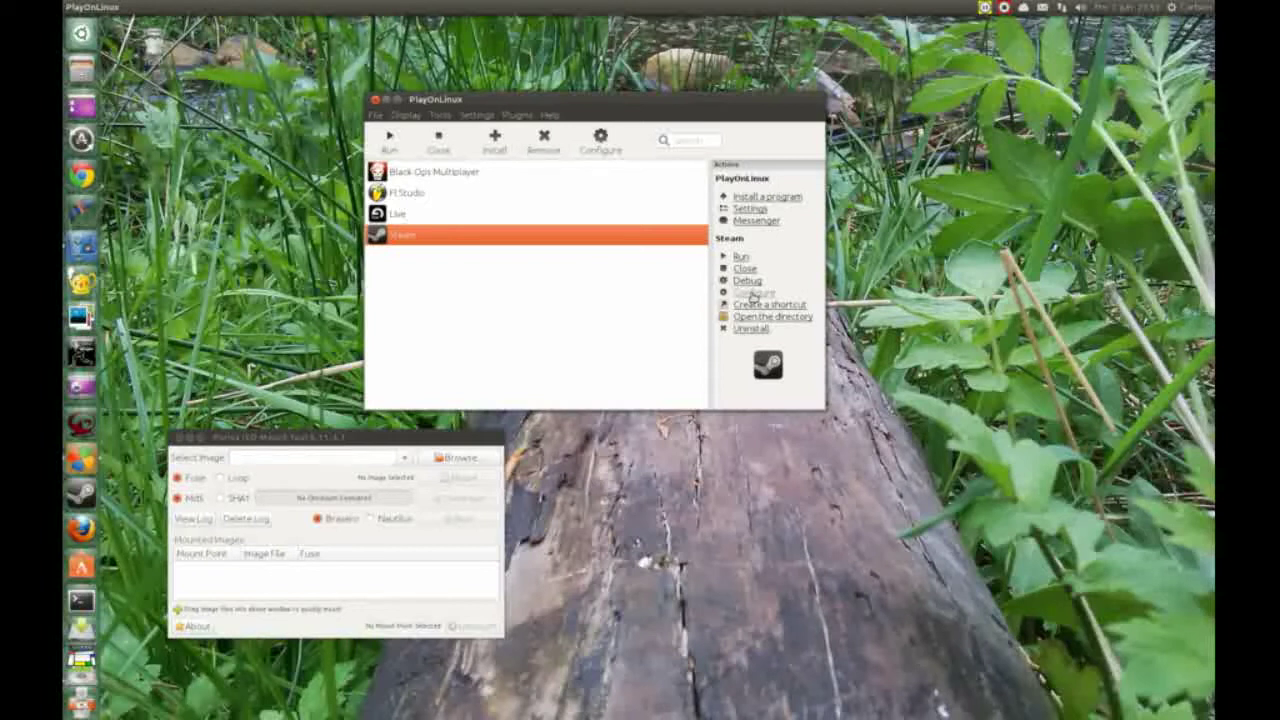
From the configuration window, create a new virtual drive named Reason5 using Wine 1.5.10
{"action": "left_click", "coordinate": [752, 294]}
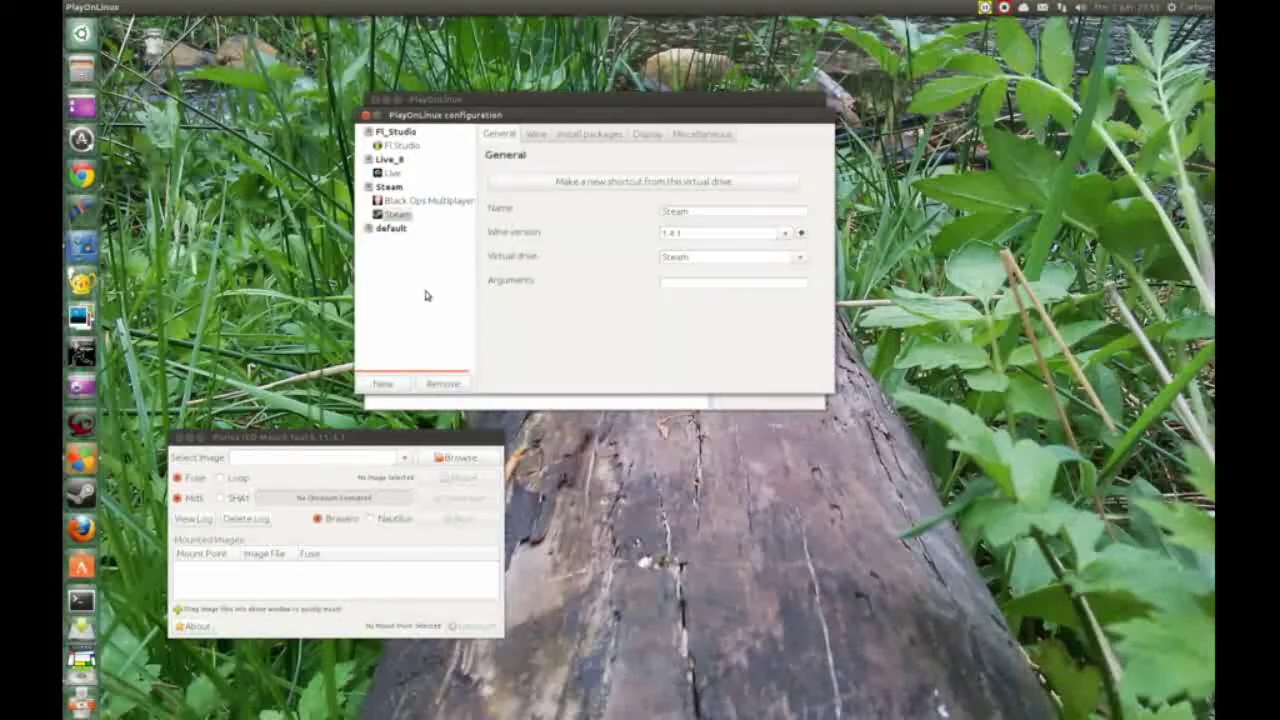
{"action": "left_click", "coordinate": [384, 385]}
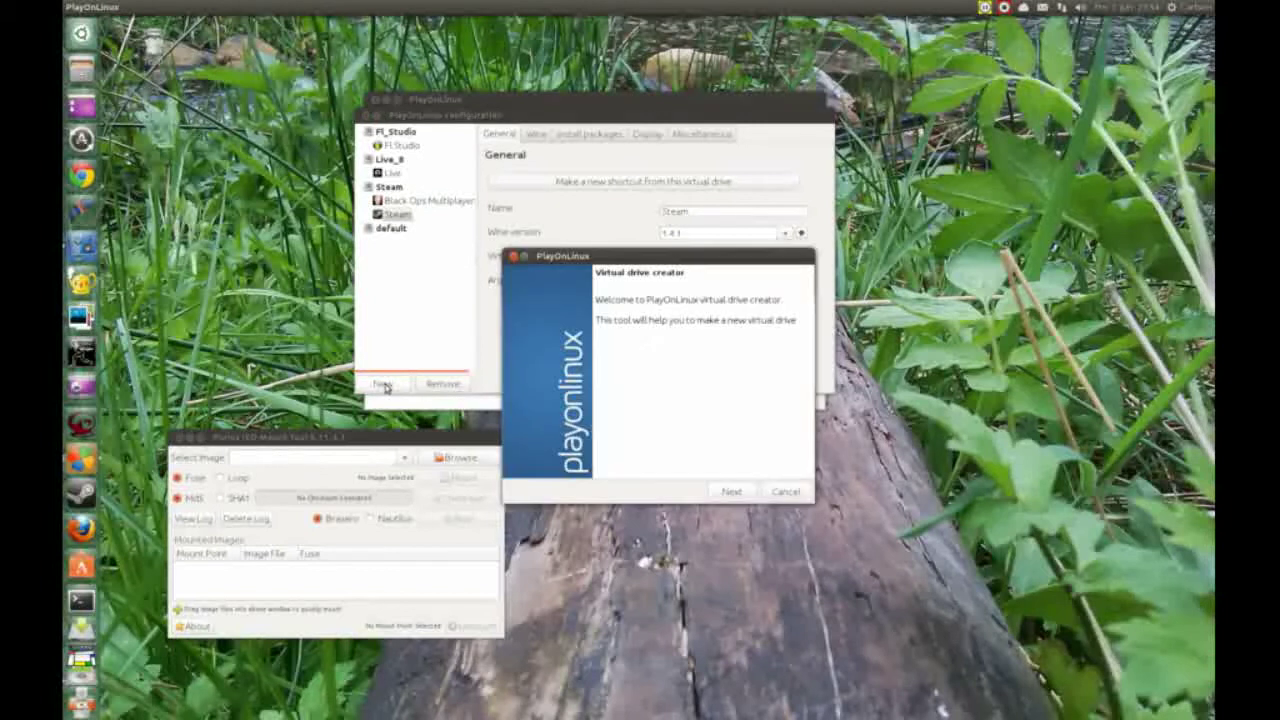
{"action": "left_click", "coordinate": [731, 492]}
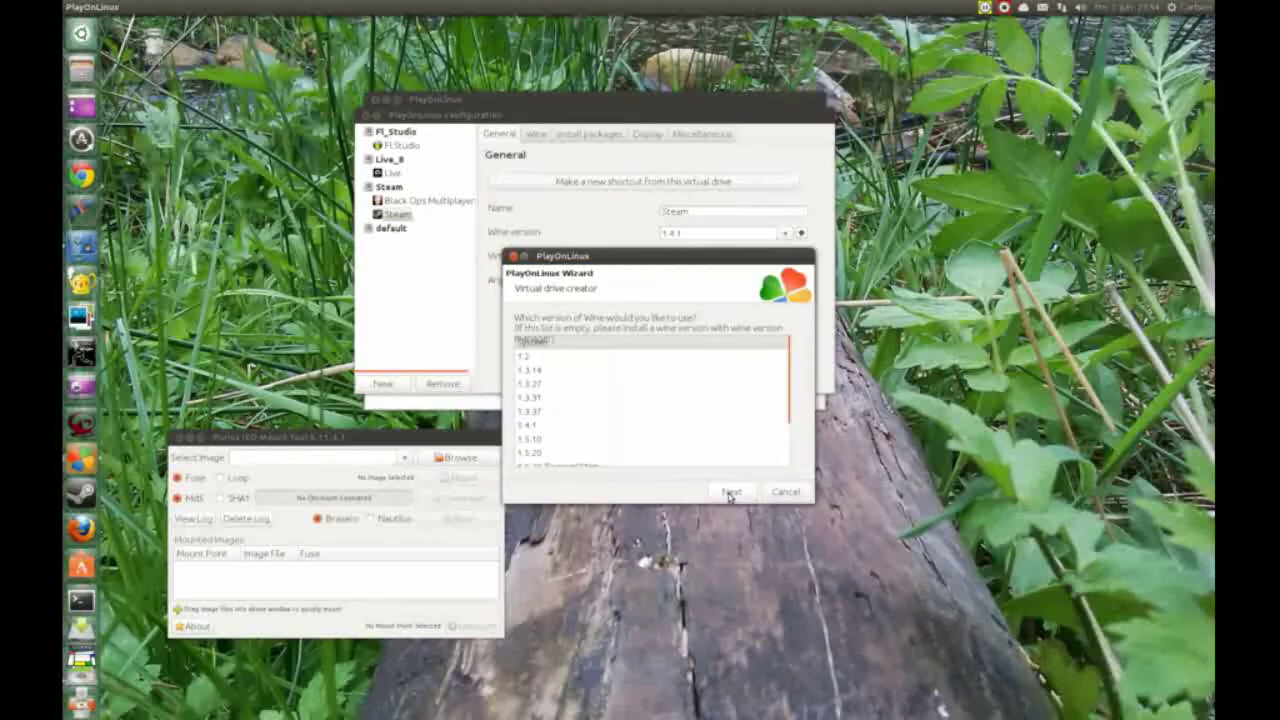
{"action": "left_click", "coordinate": [538, 439]}
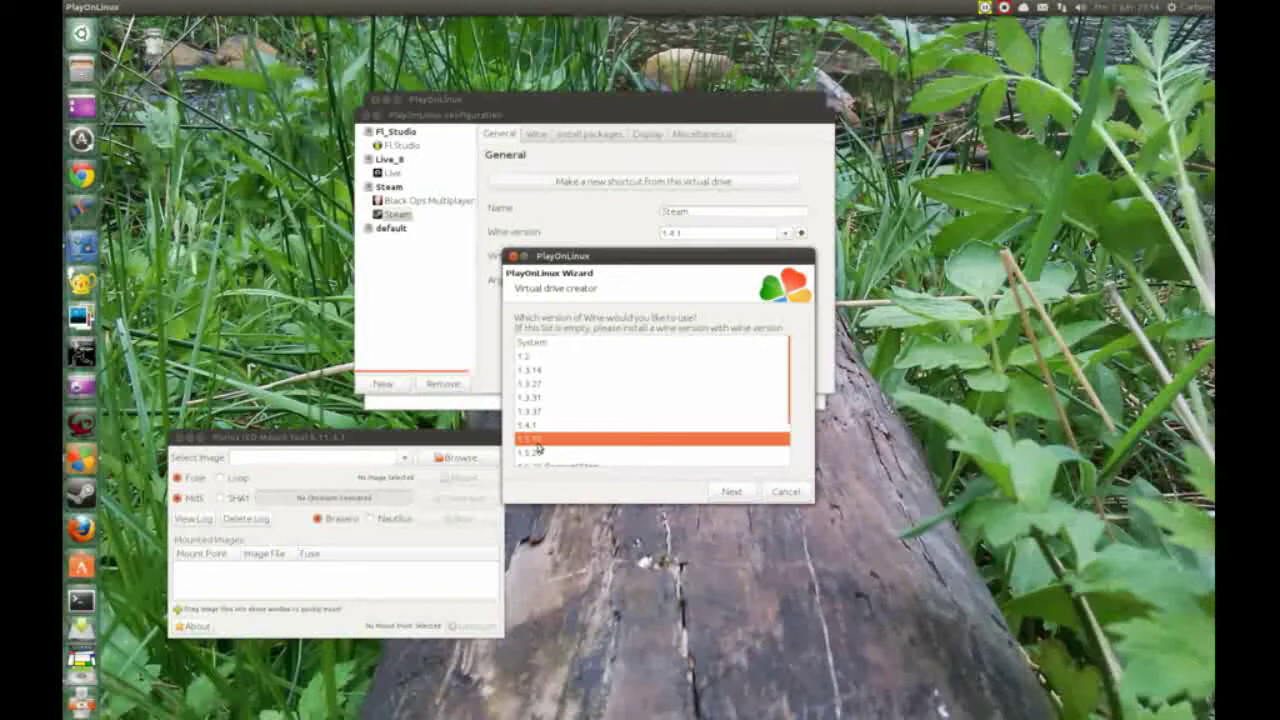
{"action": "left_click", "coordinate": [735, 492]}
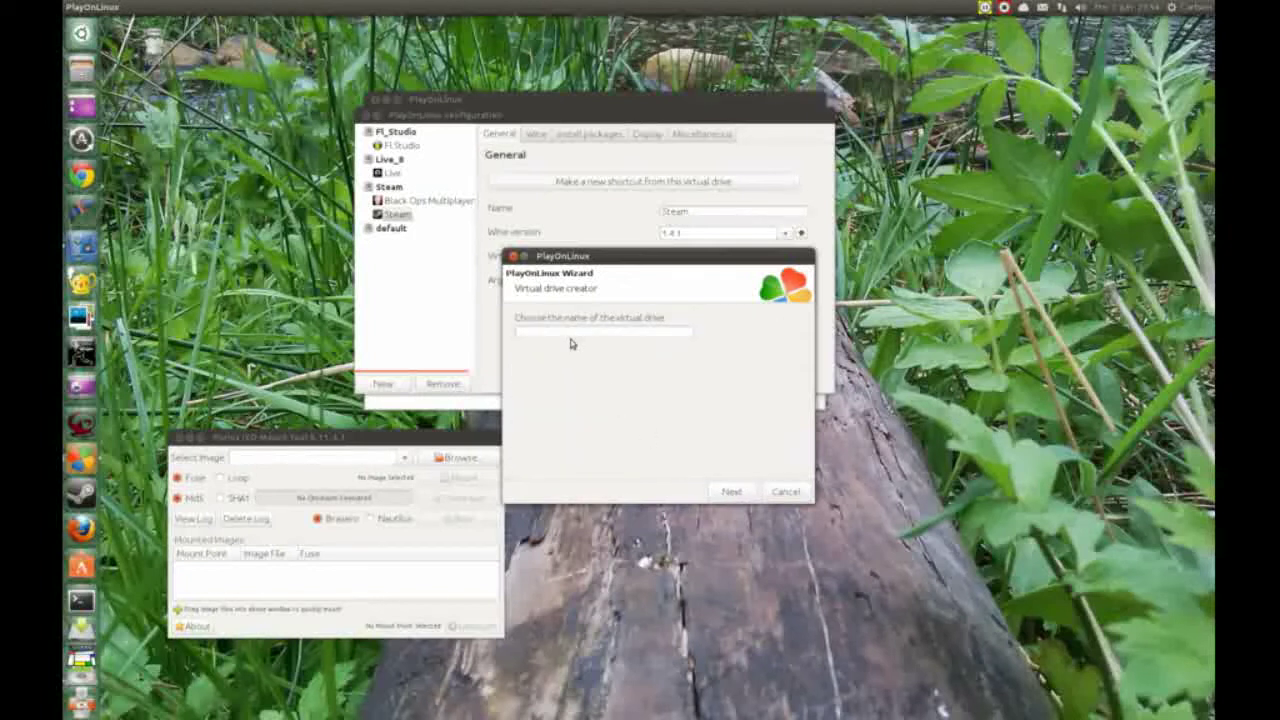
{"action": "left_click", "coordinate": [569, 331]}
{"action": "type", "text": "Reason5"}
{"action": "left_click", "coordinate": [731, 491]}
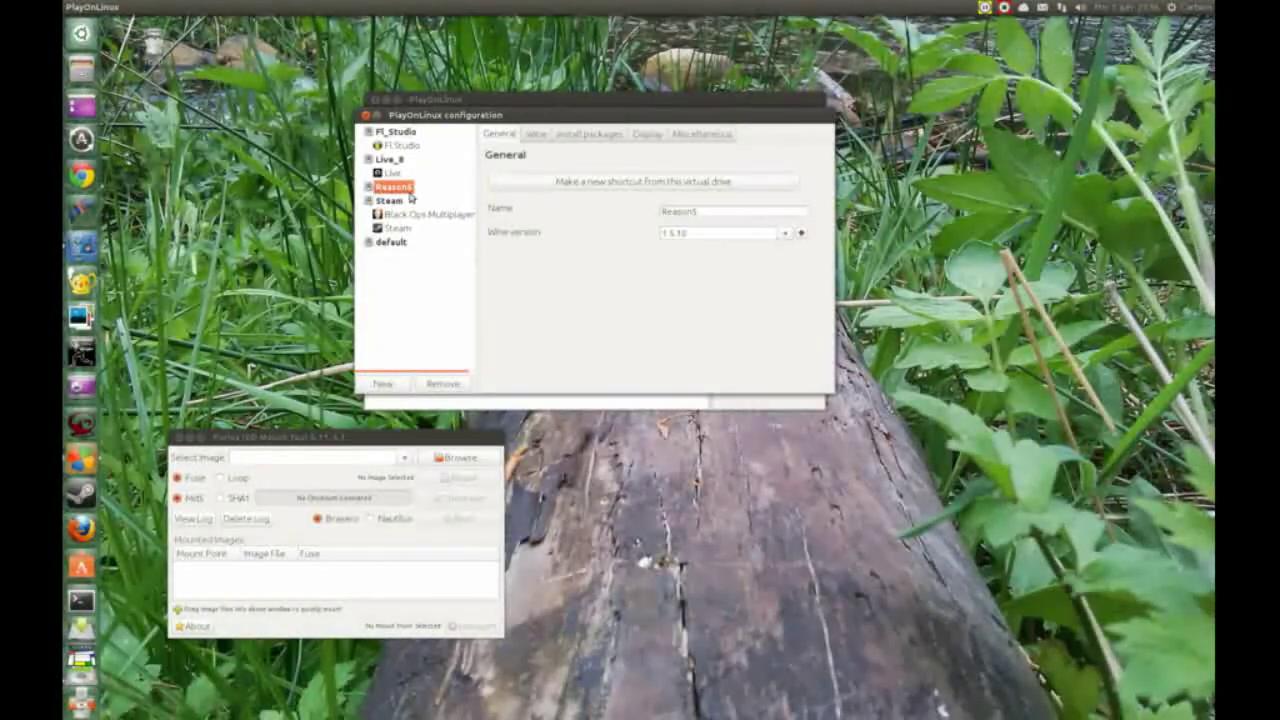
Show the Reason5 drive's Wine tools and bring the Furius ISO Mount window forward
{"action": "left_click", "coordinate": [534, 136]}
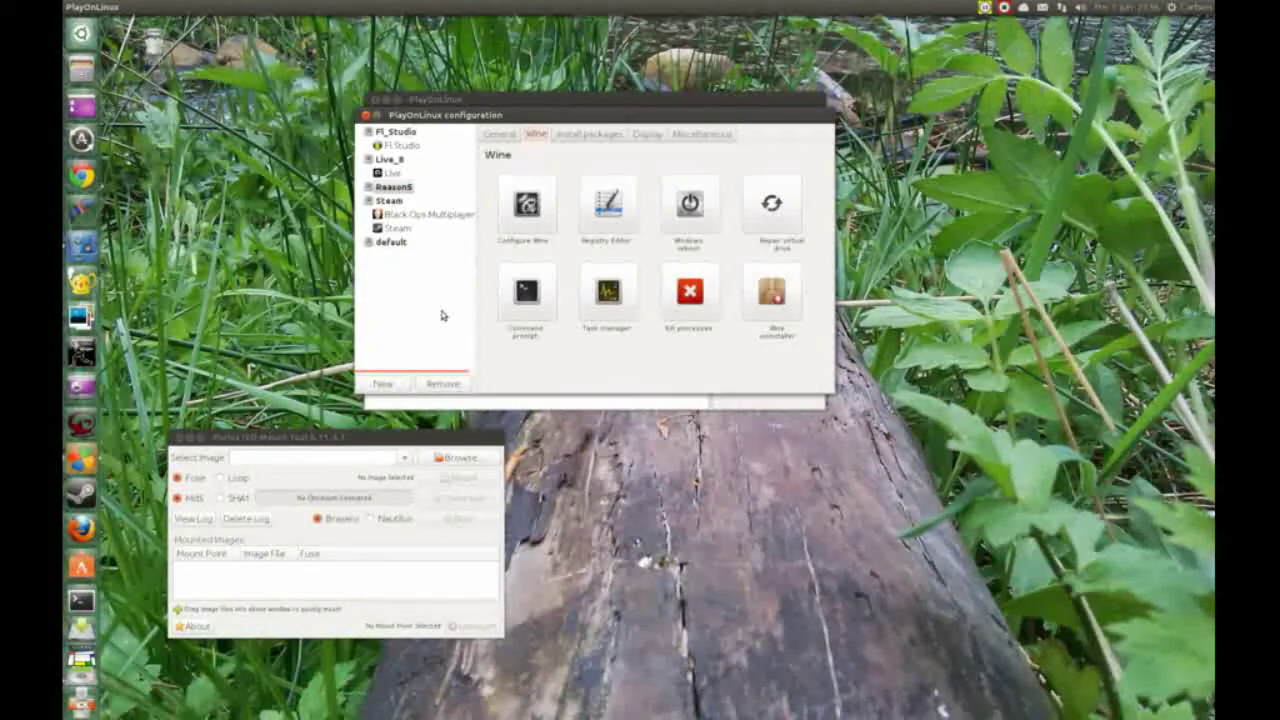
{"action": "left_click_drag", "start_coordinate": [362, 440], "coordinate": [411, 175]}
{"action": "left_click", "coordinate": [460, 187]}
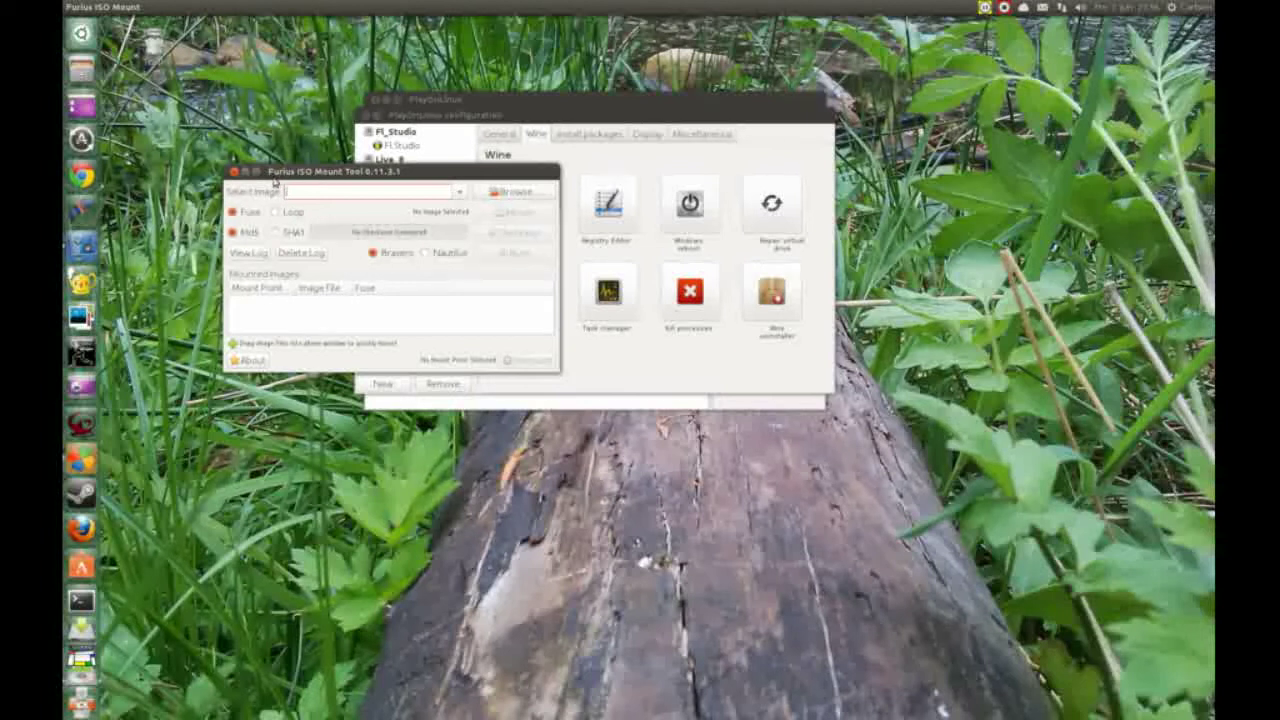
Mount the Reason 5 ISO image in Loop mode, authenticating with the administrator password
{"action": "left_click", "coordinate": [458, 192]}
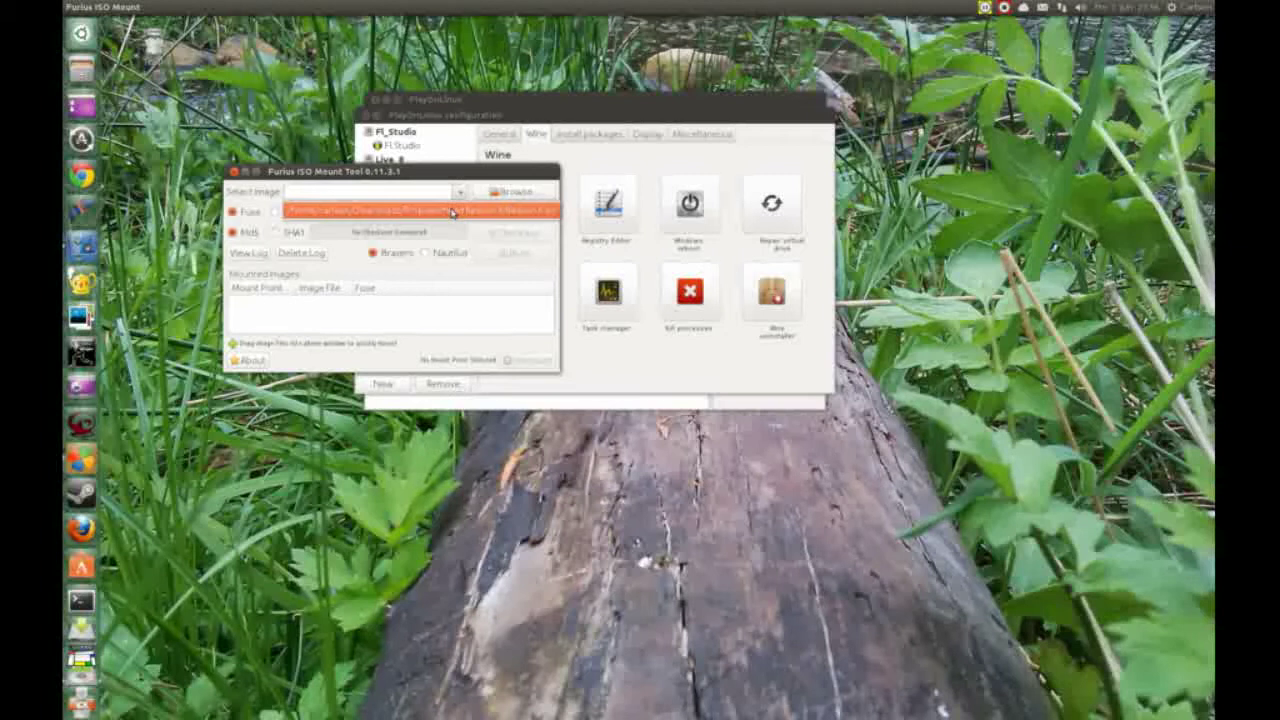
{"action": "left_click", "coordinate": [452, 212]}
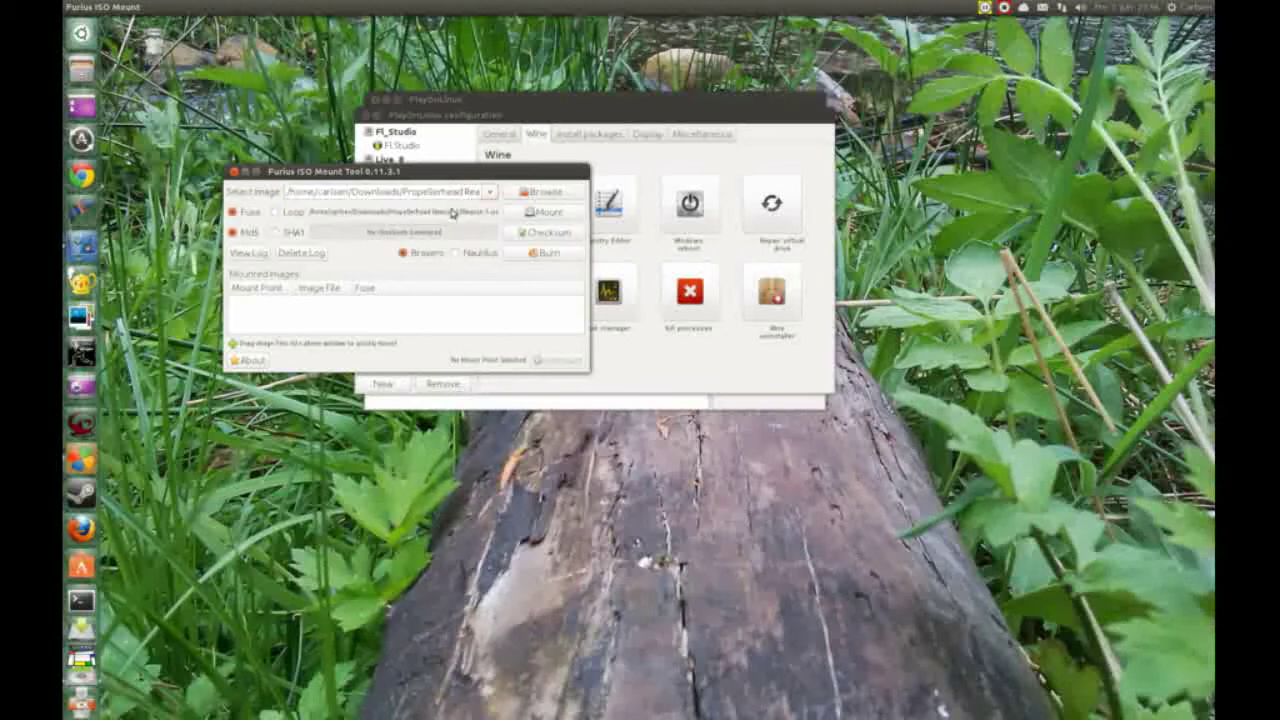
{"action": "left_click", "coordinate": [277, 213]}
{"action": "left_click", "coordinate": [532, 216]}
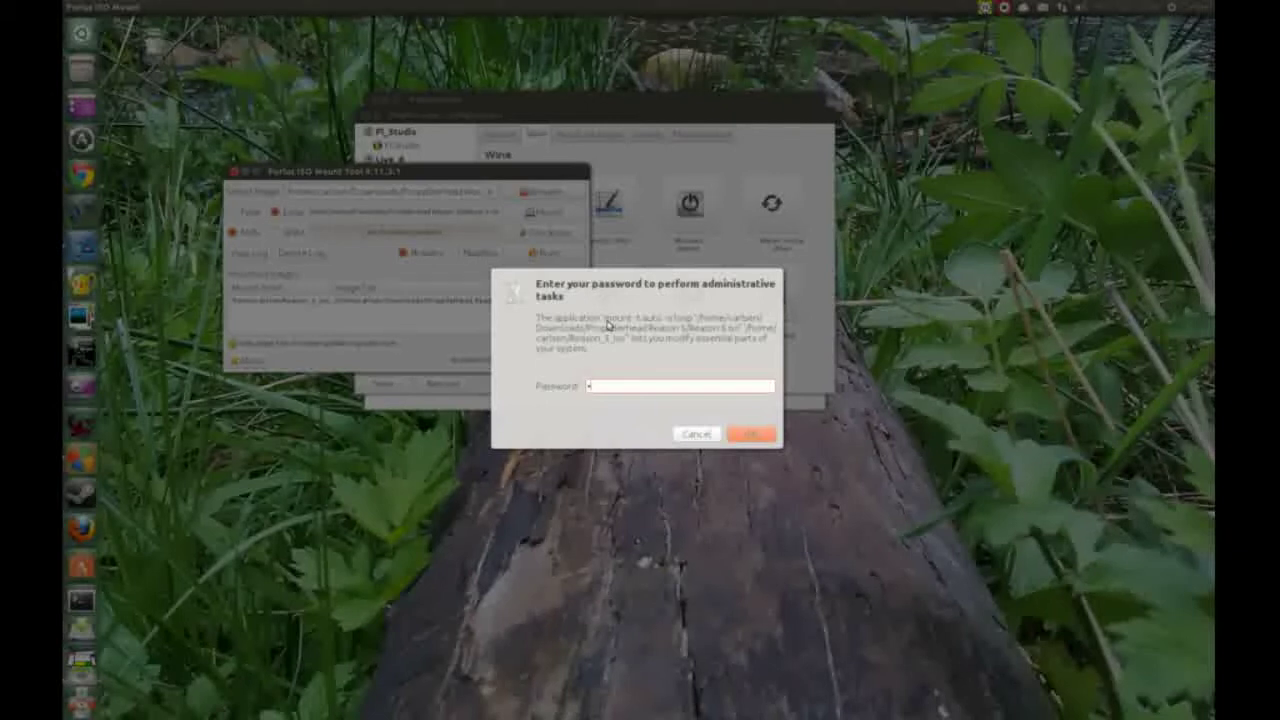
{"action": "type", "text": "••••"}
{"action": "key", "text": "Return"}
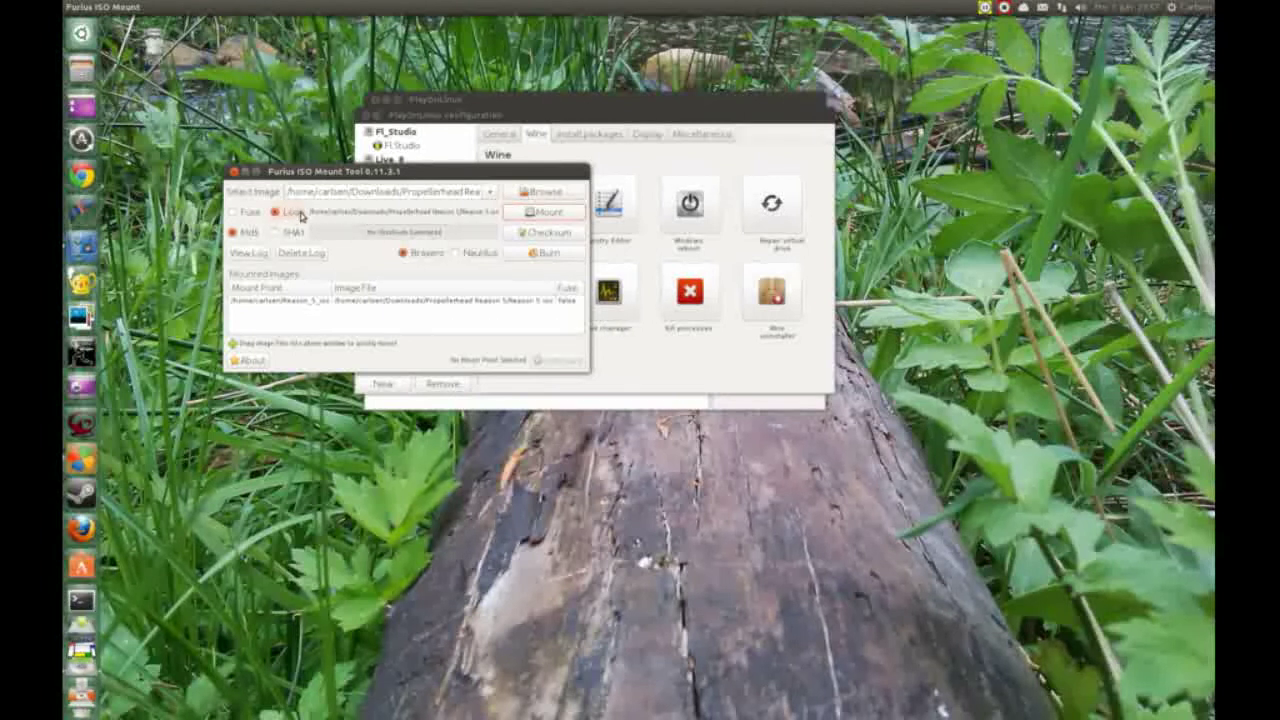
{"action": "left_click_drag", "start_coordinate": [363, 175], "coordinate": [301, 308]}
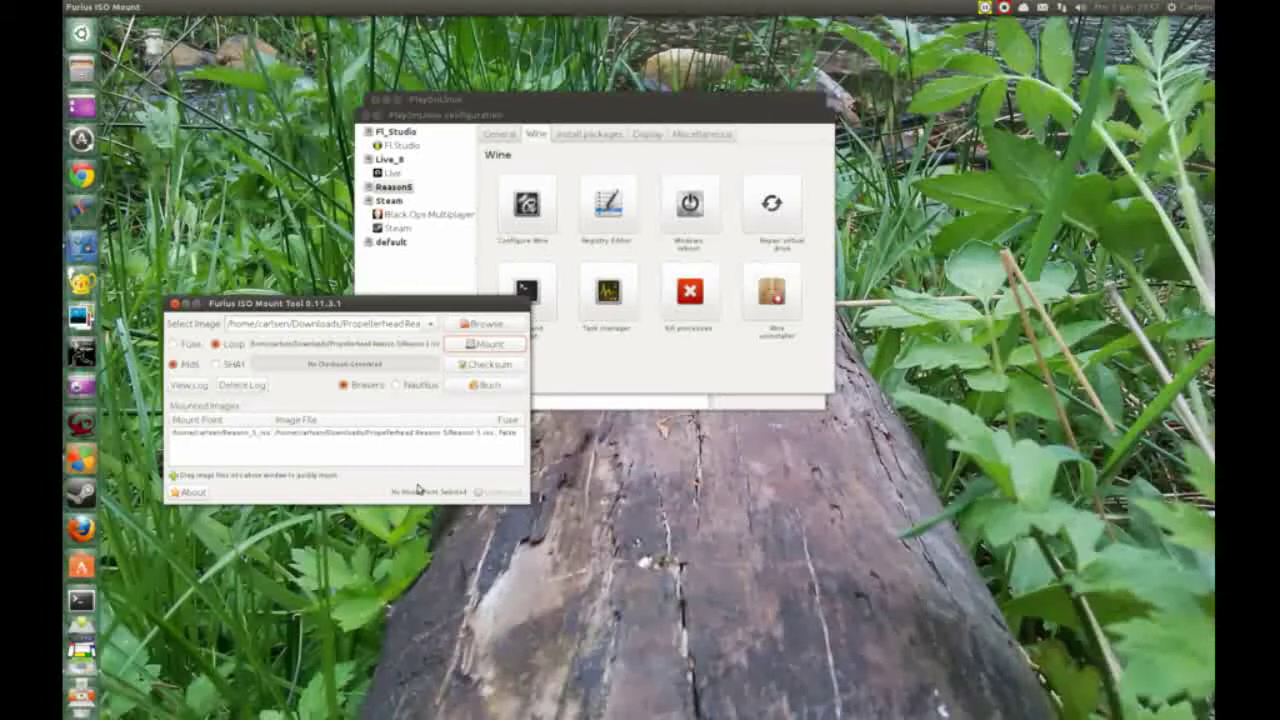
{"action": "left_click_drag", "start_coordinate": [398, 312], "coordinate": [392, 430]}
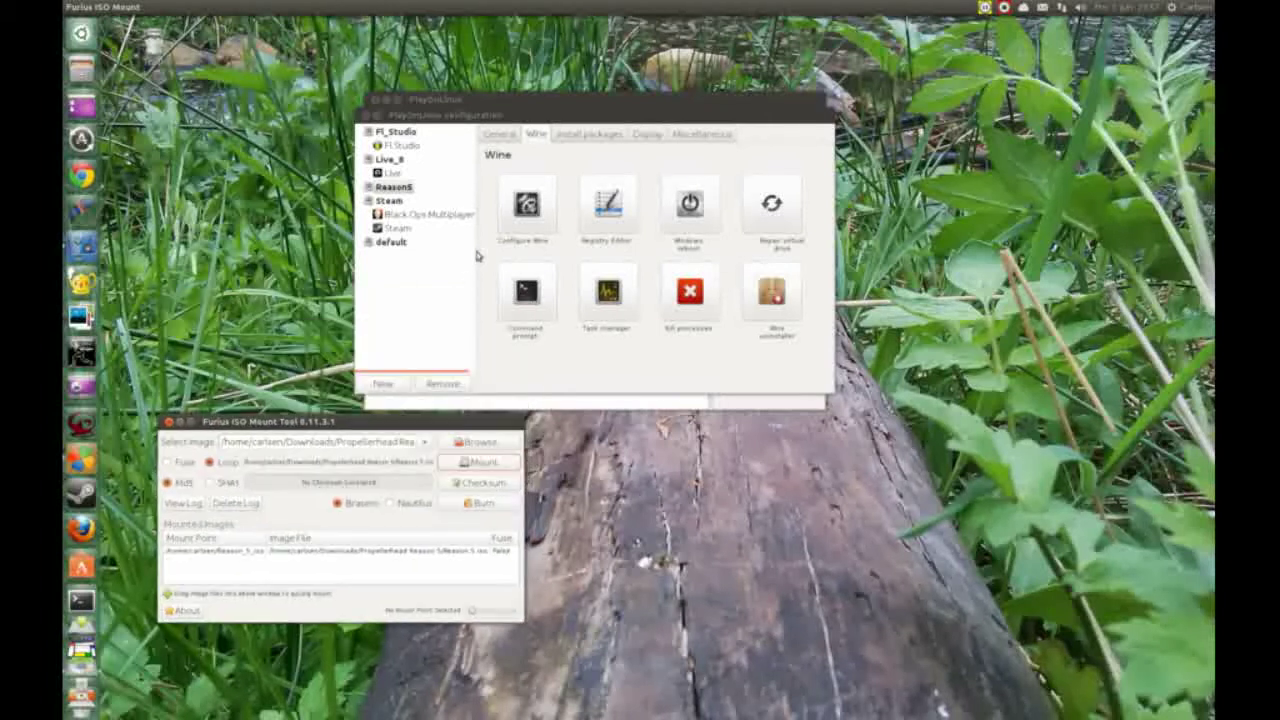
In Wine configuration for Reason5, enable an emulated virtual desktop 1024 pixels wide
{"action": "left_click", "coordinate": [382, 383]}
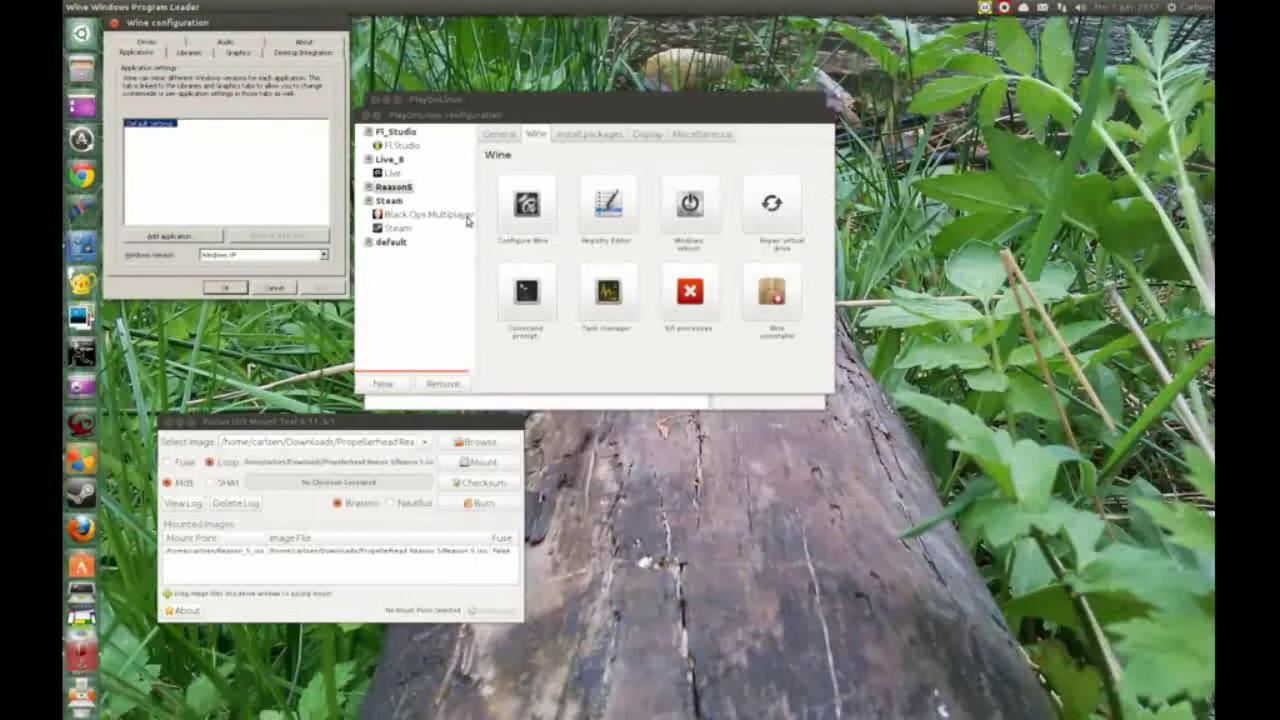
{"action": "left_click", "coordinate": [166, 44]}
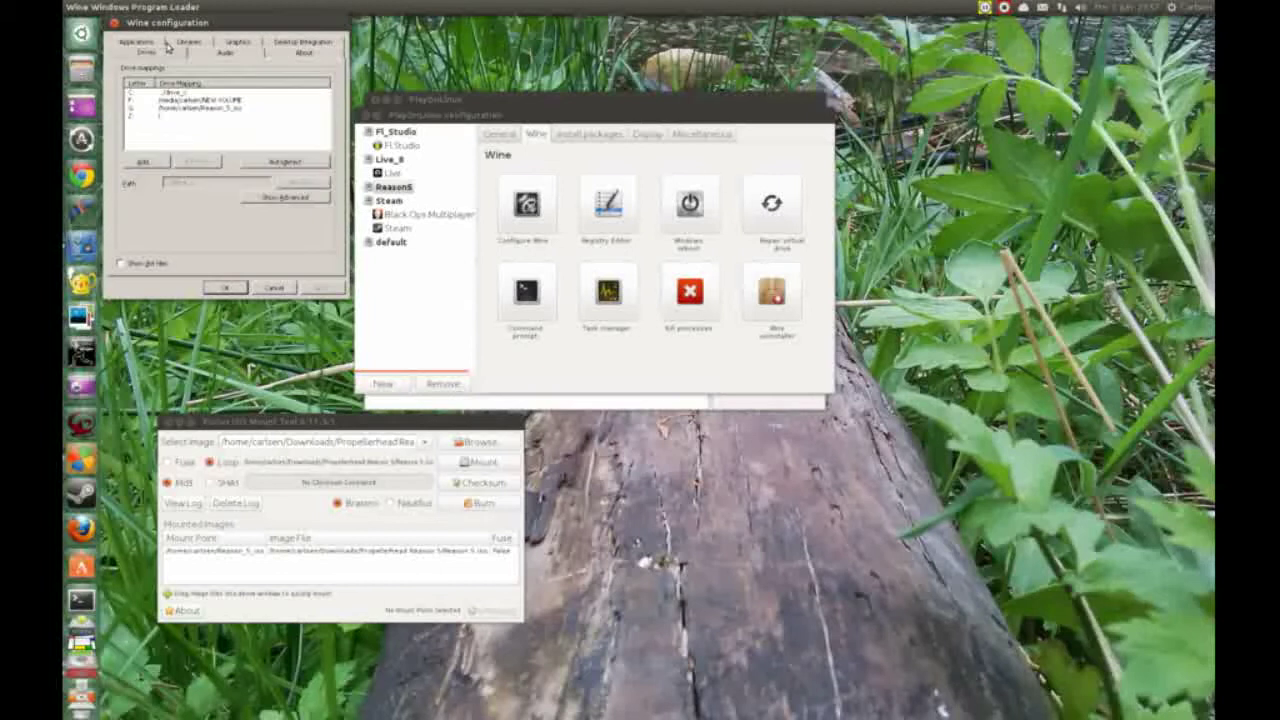
{"action": "left_click", "coordinate": [236, 43]}
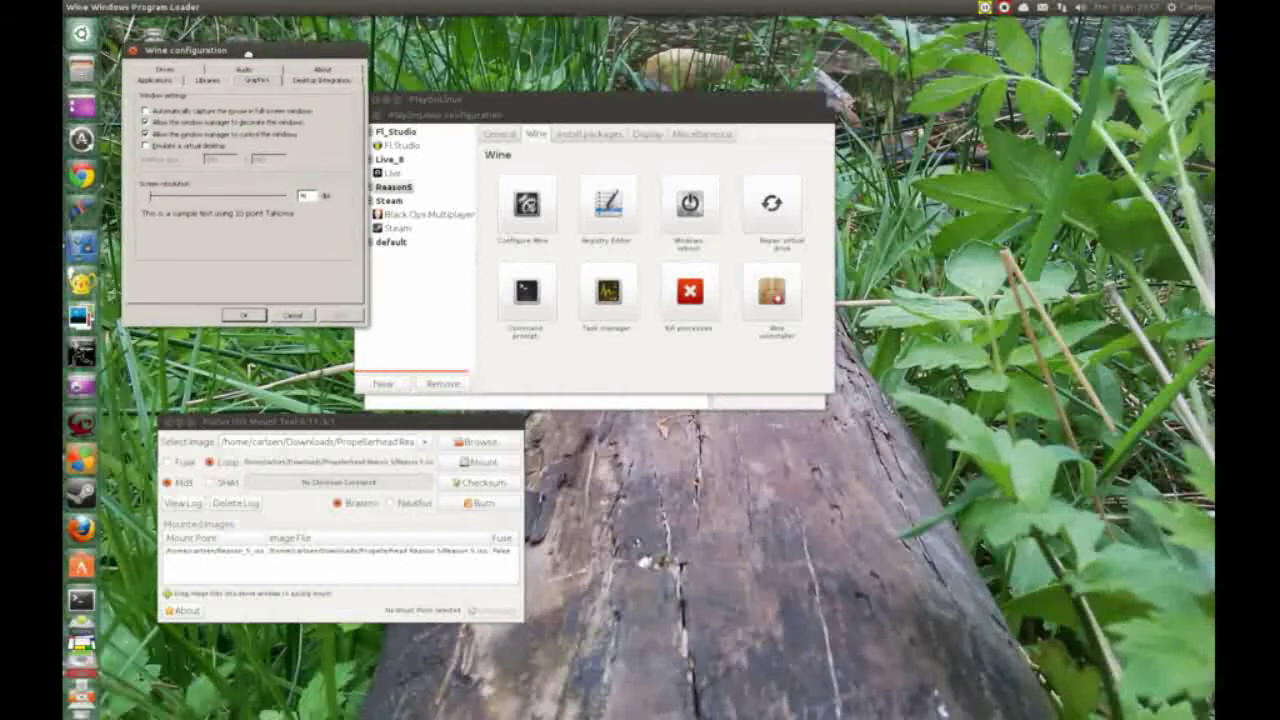
{"action": "left_click", "coordinate": [156, 157]}
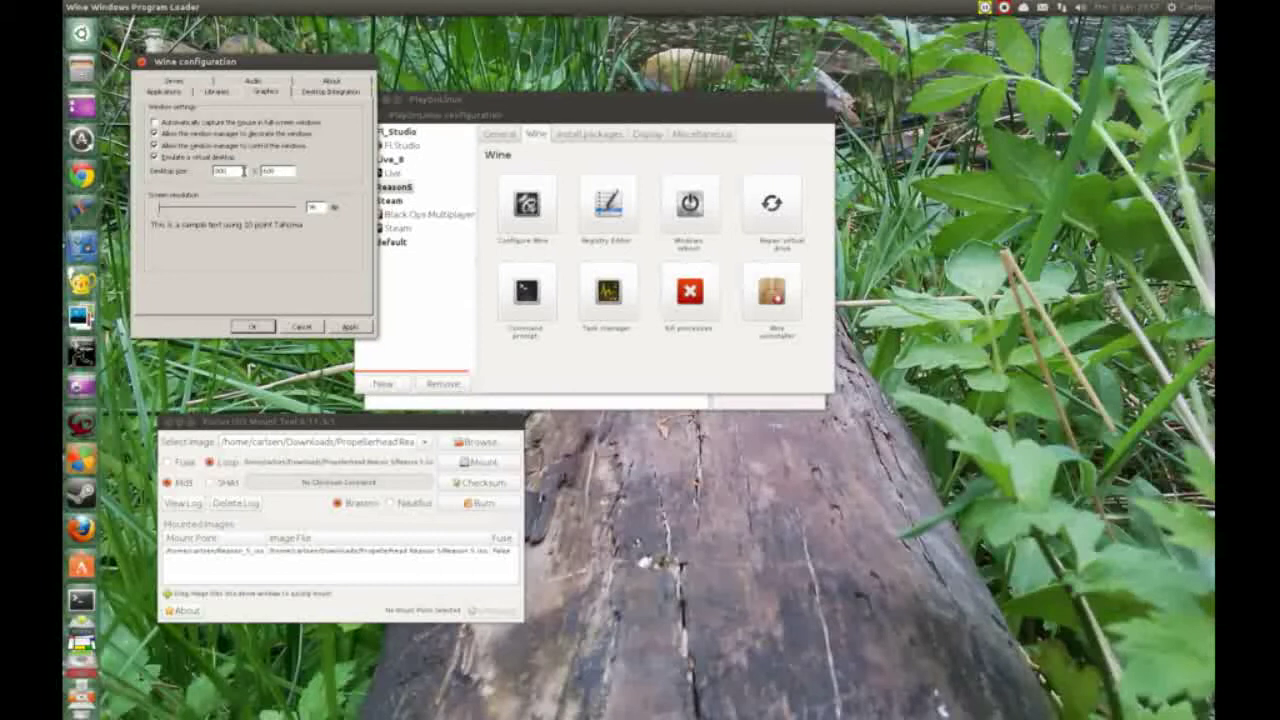
{"action": "left_click_drag", "start_coordinate": [240, 171], "coordinate": [198, 174]}
{"action": "type", "text": "1024"}
{"action": "mouse_move", "coordinate": [283, 171]}
{"action": "left_mouse_down"}
{"action": "mouse_move", "coordinate": [248, 177]}
{"action": "mouse_move", "coordinate": [263, 178]}
{"action": "left_mouse_up"}
{"action": "key", "text": "Return"}
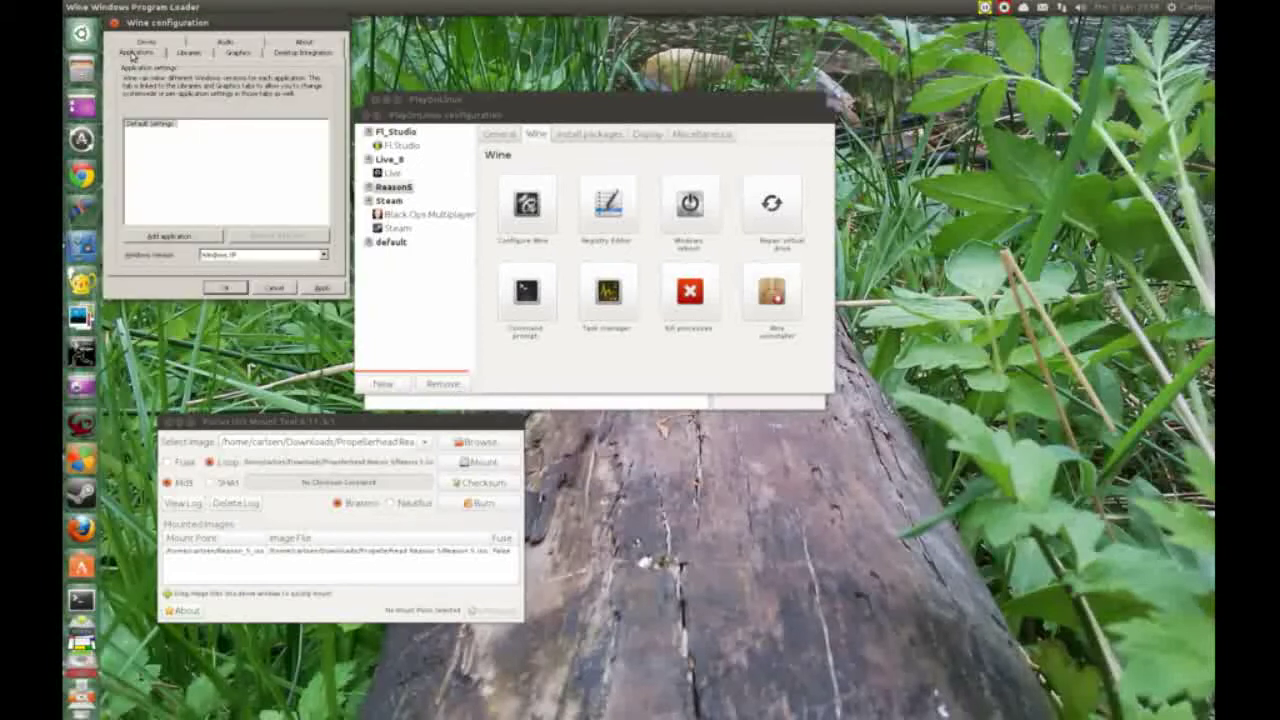
Set the Windows version to Windows 7, apply it and close Wine configuration
{"action": "left_click", "coordinate": [323, 256]}
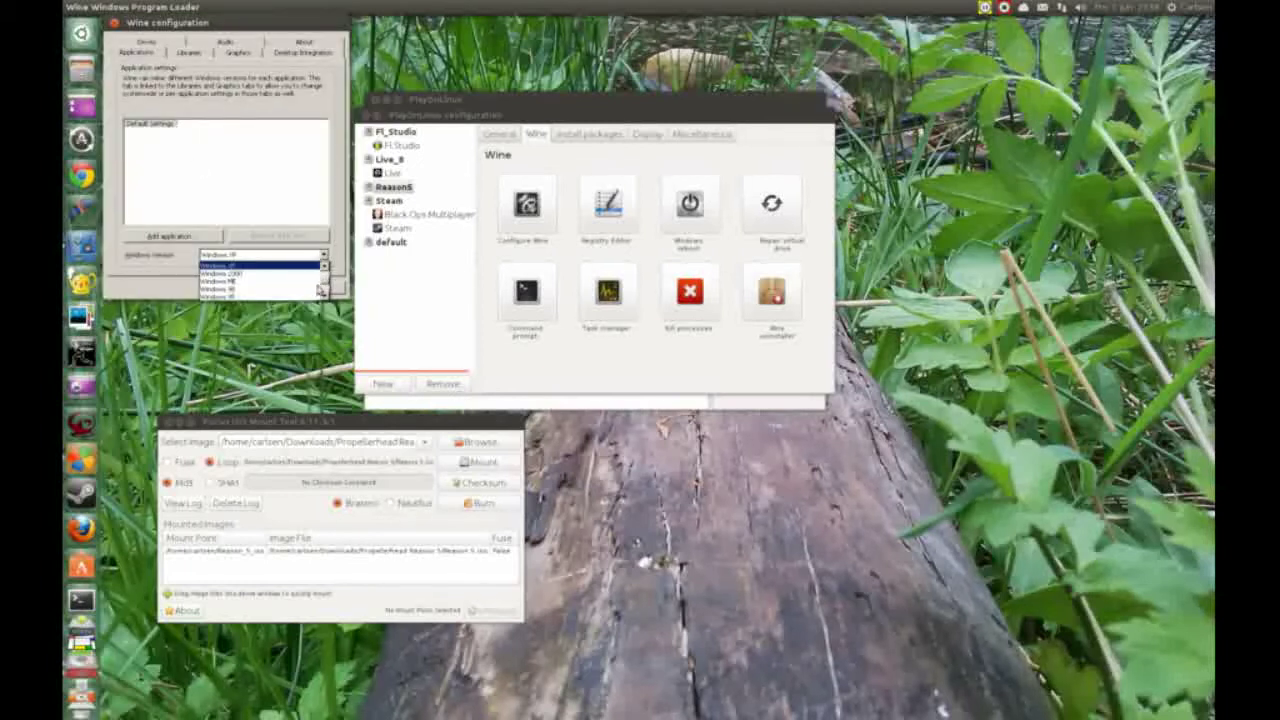
{"action": "scroll", "coordinate": [310, 285], "scroll_direction": "up", "scroll_amount": 3}
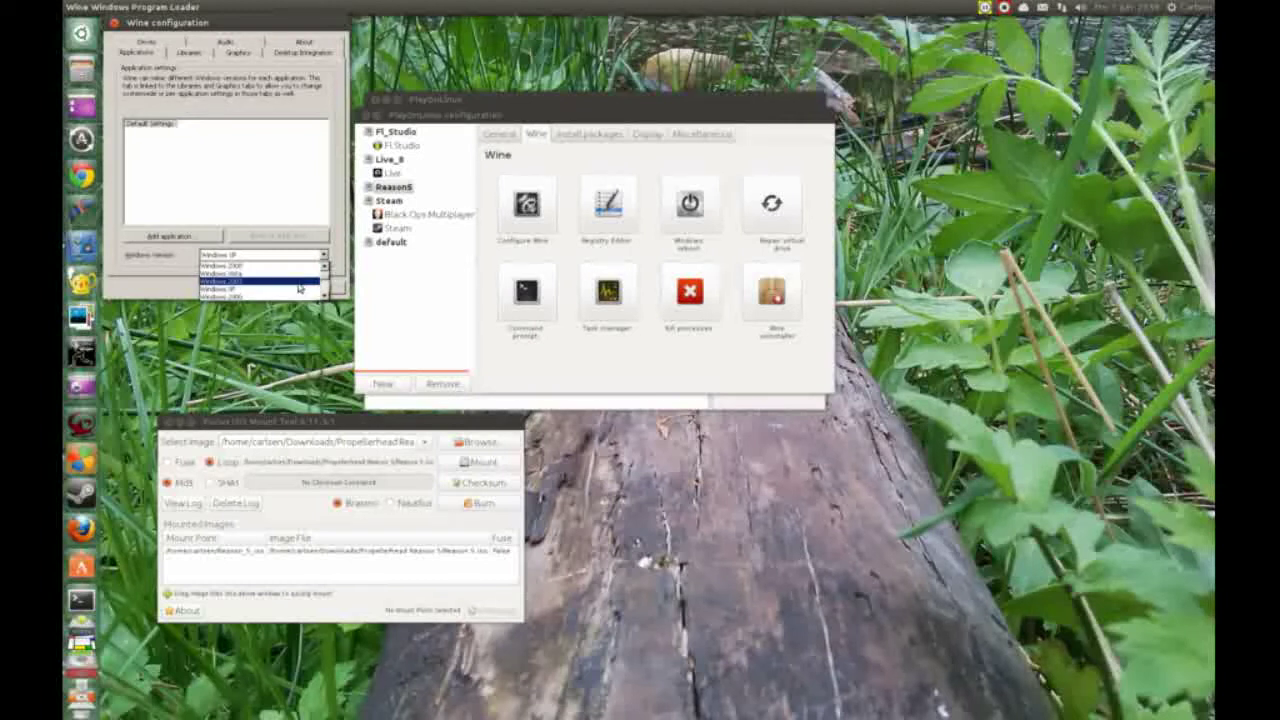
{"action": "left_click", "coordinate": [294, 283]}
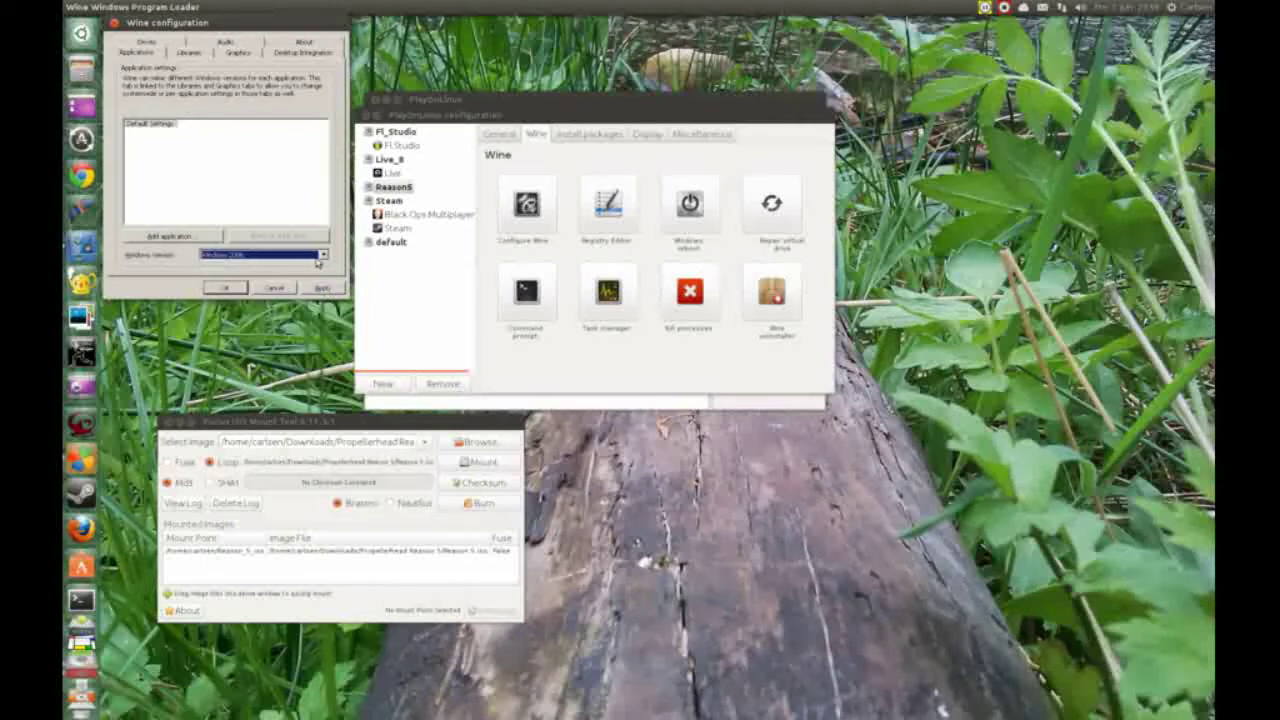
{"action": "left_click", "coordinate": [318, 258]}
{"action": "scroll", "coordinate": [284, 272], "scroll_direction": "up", "scroll_amount": 2}
{"action": "left_click", "coordinate": [284, 273]}
{"action": "left_click", "coordinate": [320, 288]}
{"action": "left_click", "coordinate": [224, 288]}
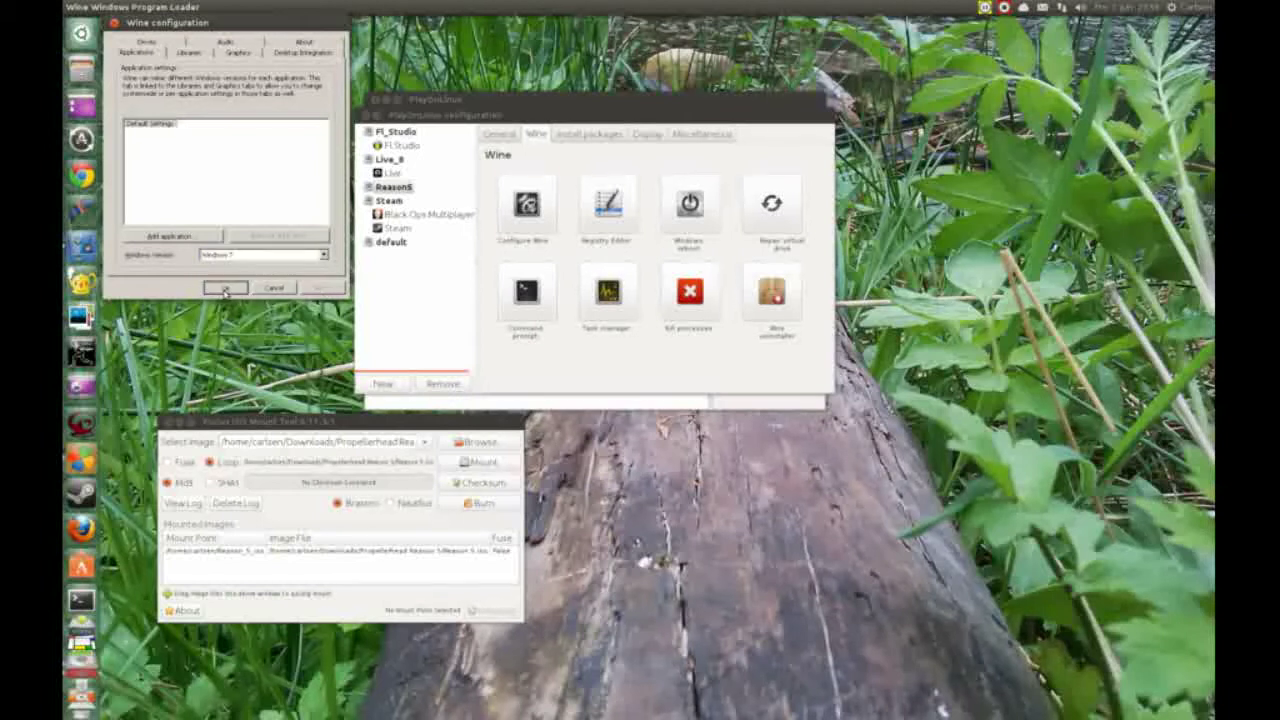
{"action": "left_click", "coordinate": [700, 134]}
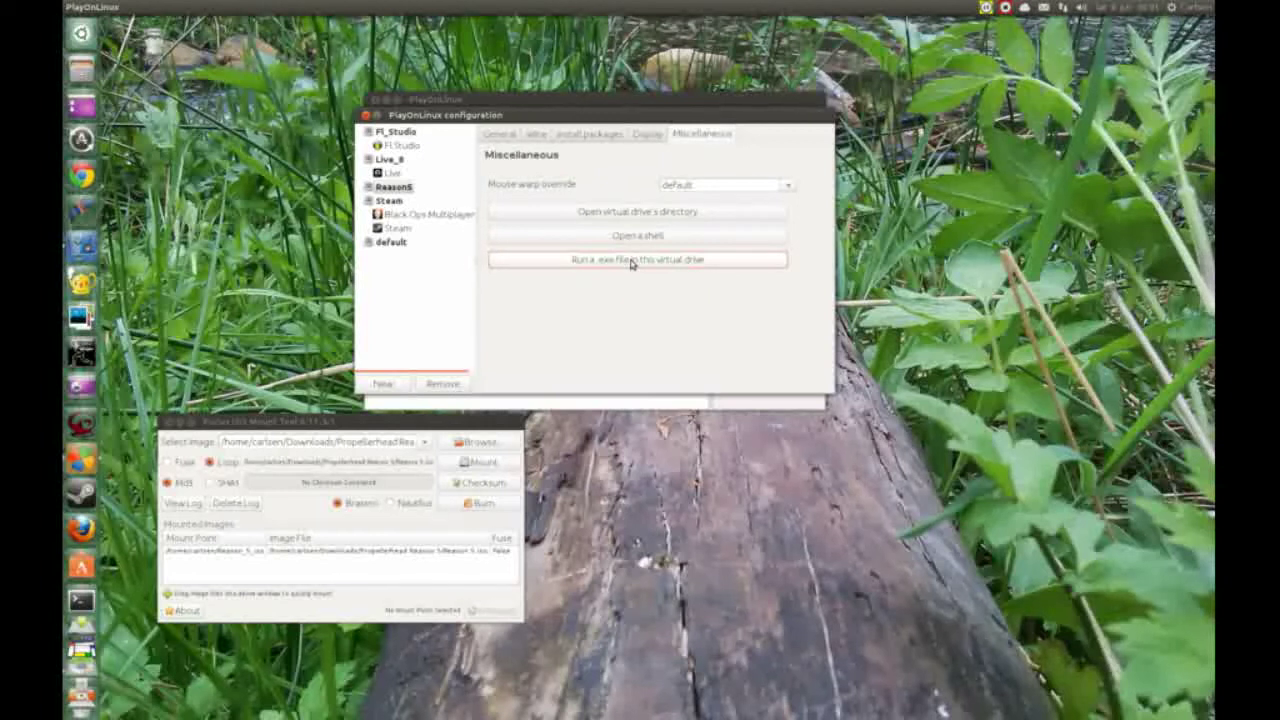
Run Install Reason.exe from the mounted Reason 5 disc inside the Reason5 drive
{"action": "left_click", "coordinate": [632, 261]}
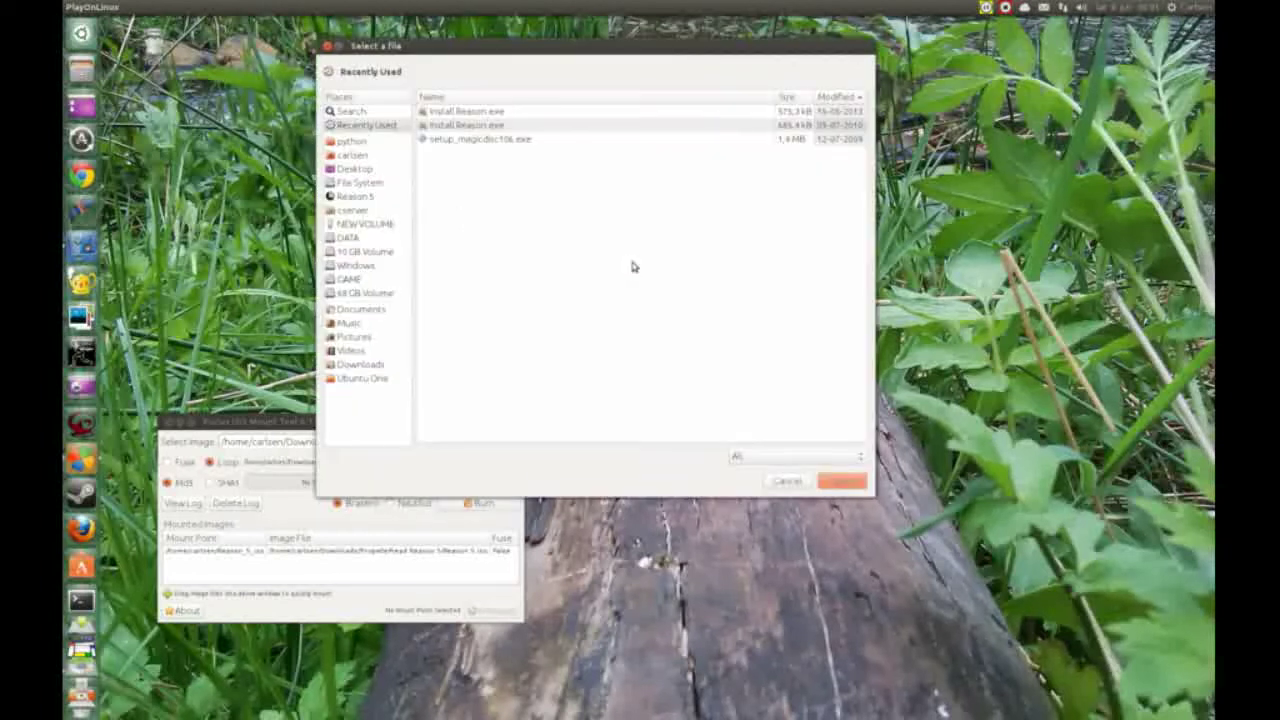
{"action": "left_click", "coordinate": [346, 199]}
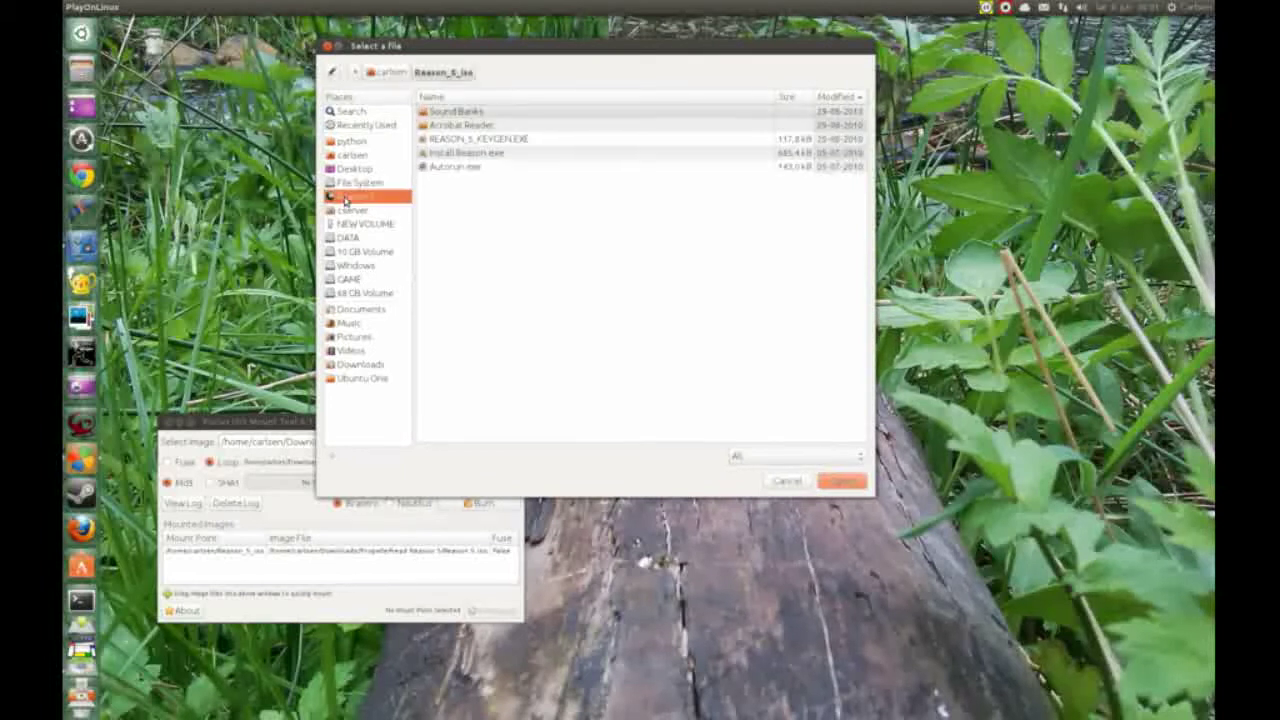
{"action": "double_click", "coordinate": [457, 154]}
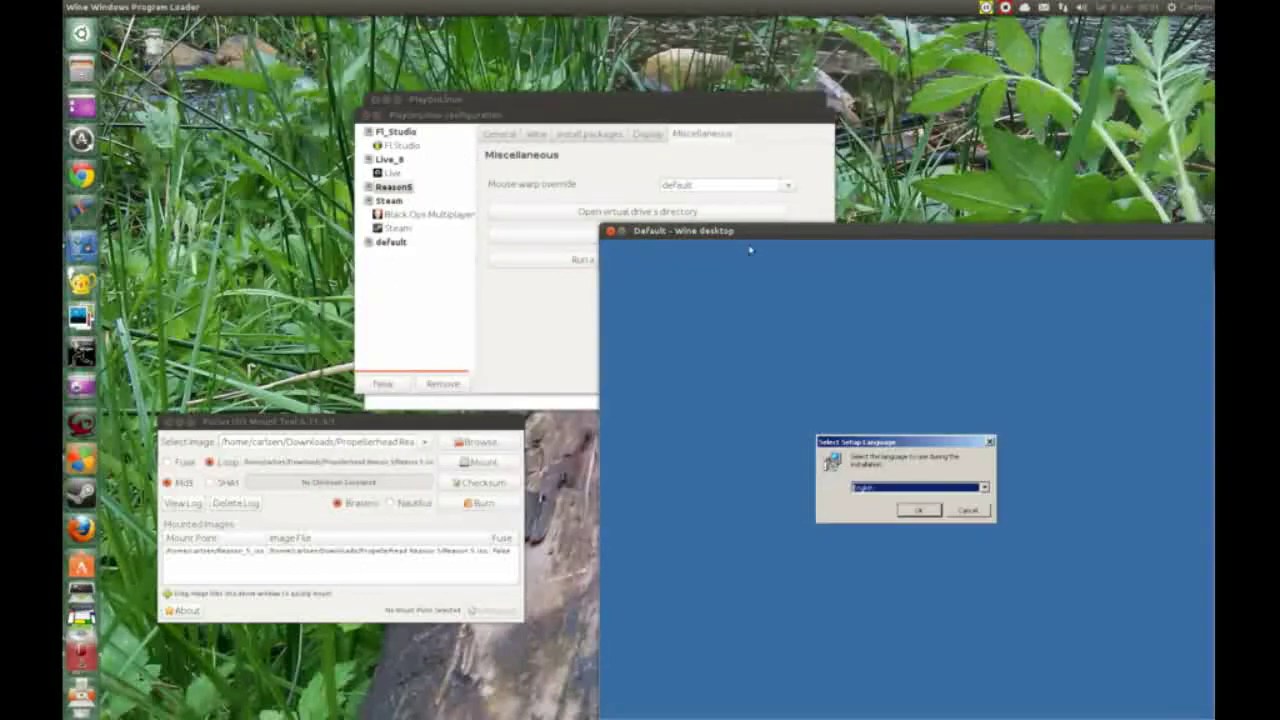
Install Reason in English into the default folder and finish the setup wizard
{"action": "left_click_drag", "start_coordinate": [742, 236], "coordinate": [349, 76]}
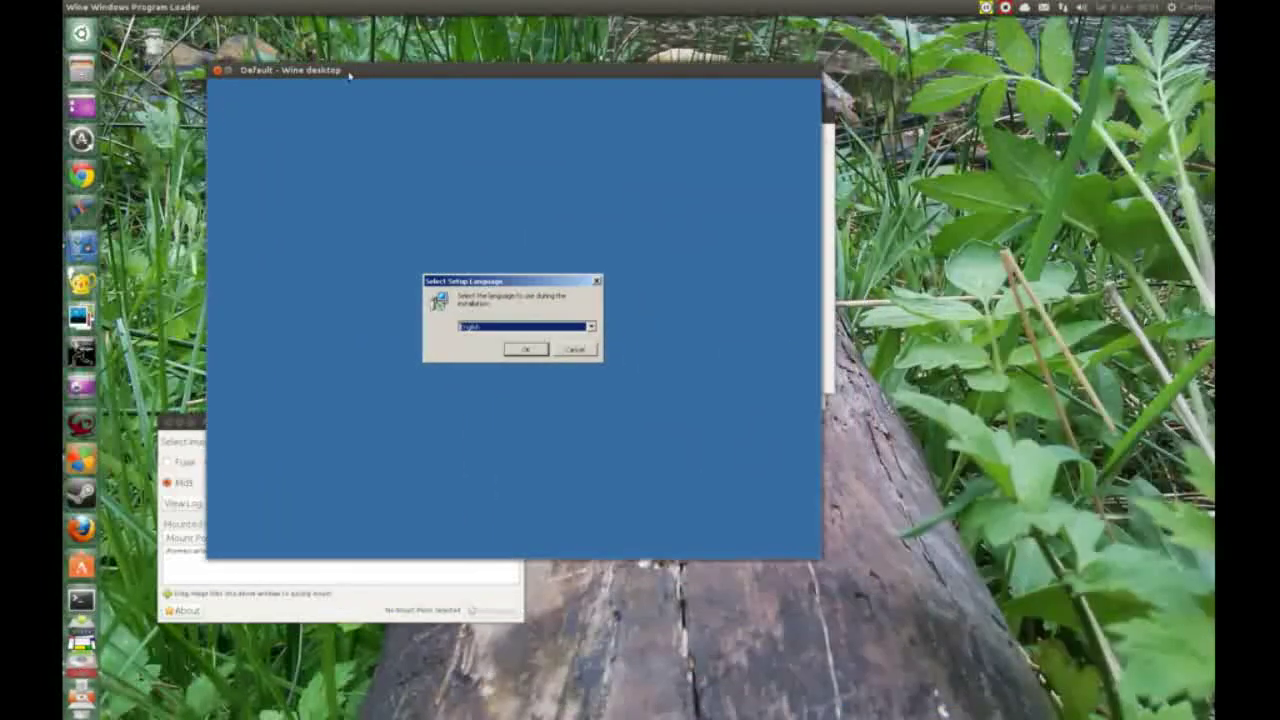
{"action": "left_click", "coordinate": [527, 349]}
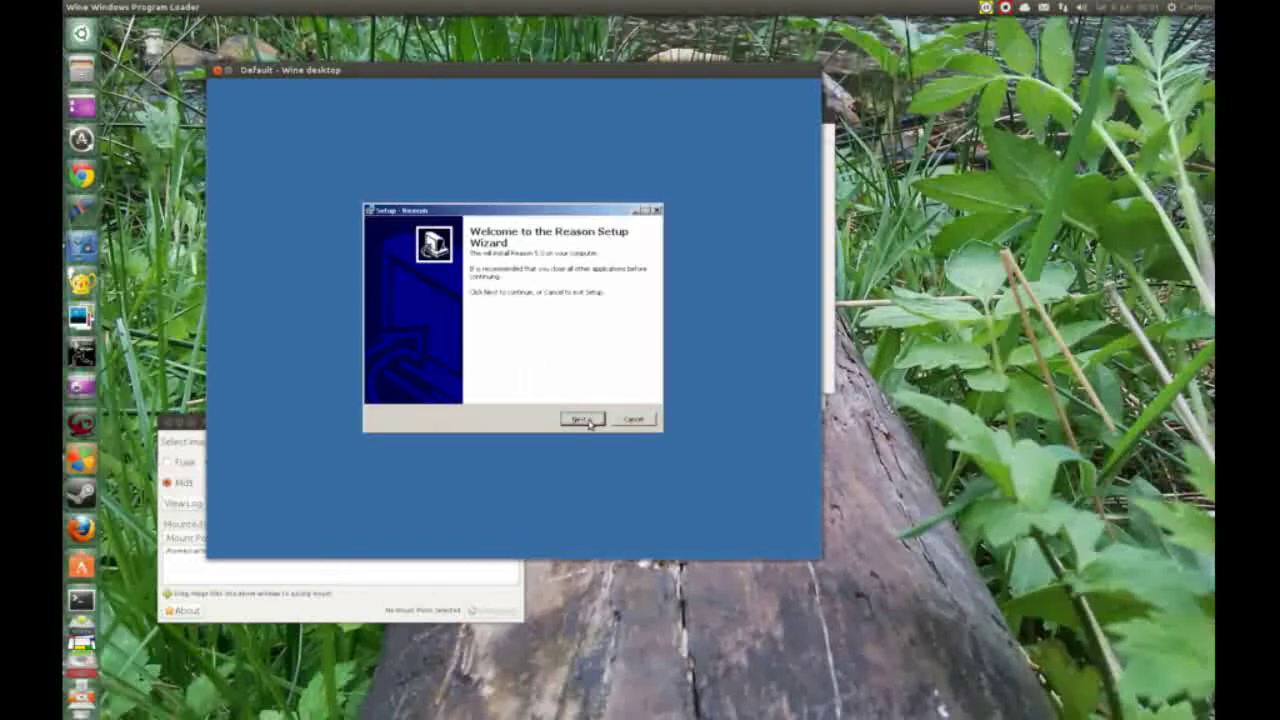
{"action": "left_click", "coordinate": [584, 420]}
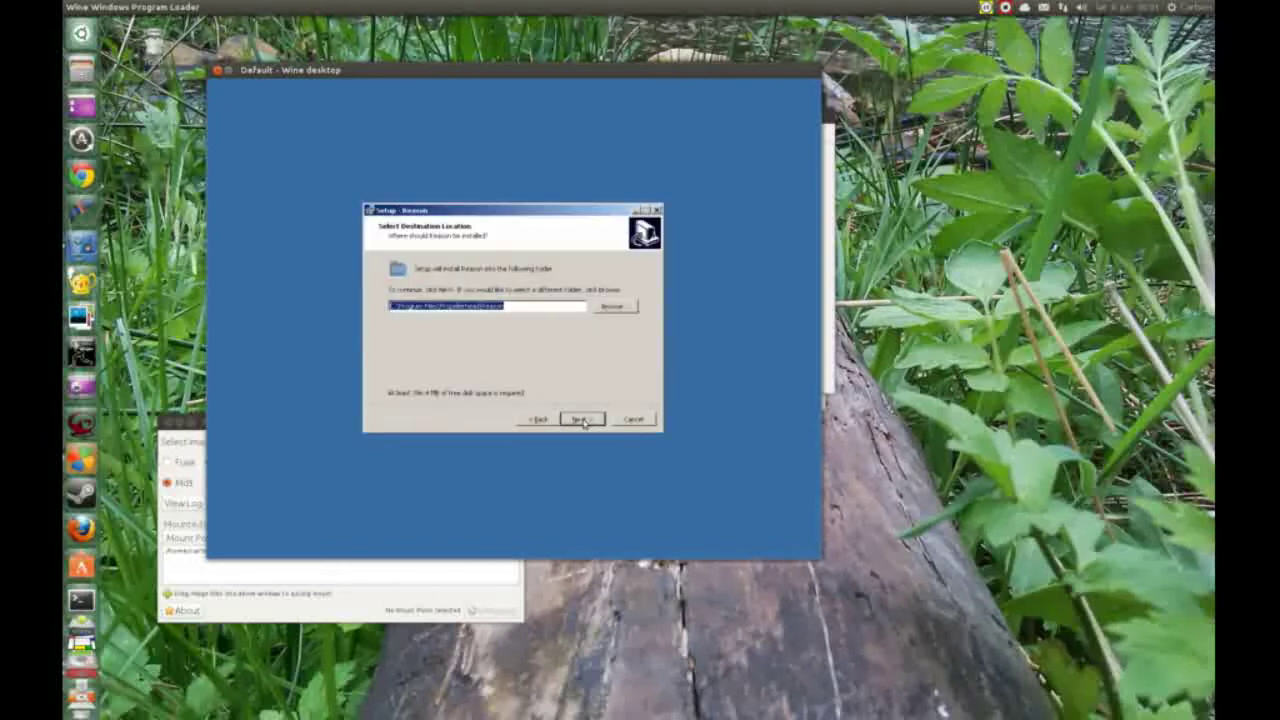
{"action": "left_click", "coordinate": [585, 420]}
{"action": "left_click", "coordinate": [584, 420]}
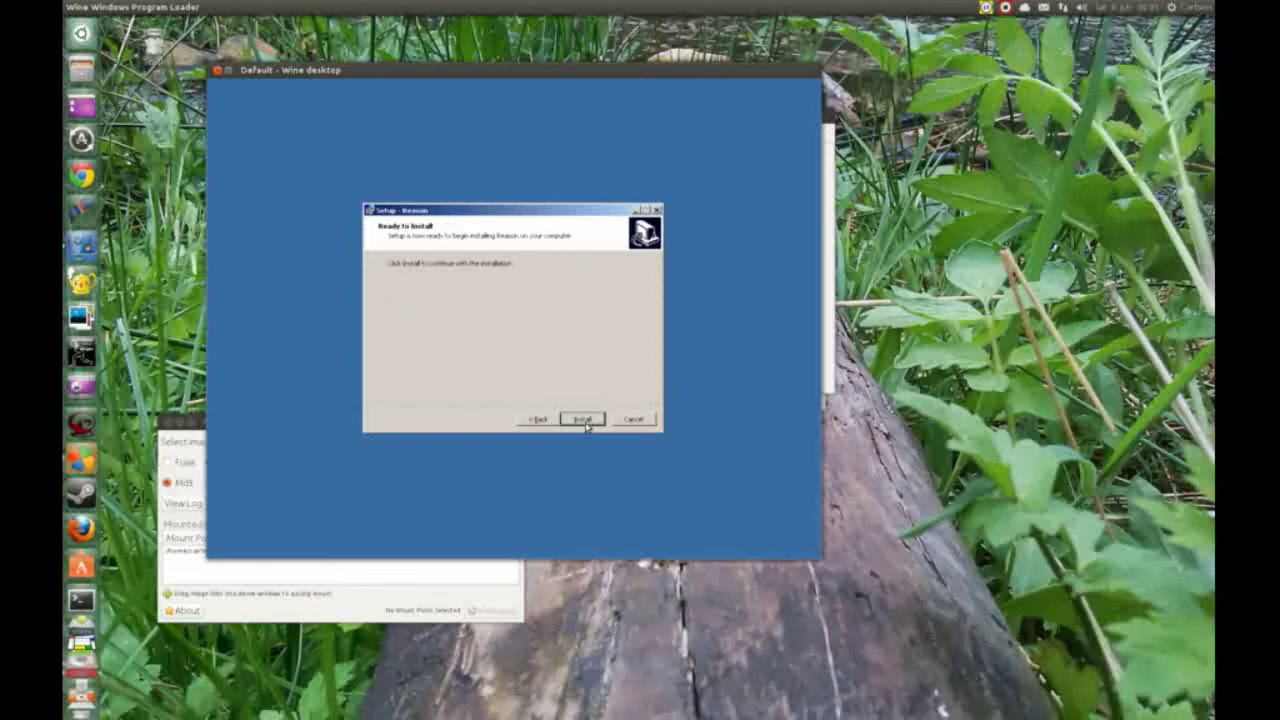
{"action": "left_click", "coordinate": [584, 420]}
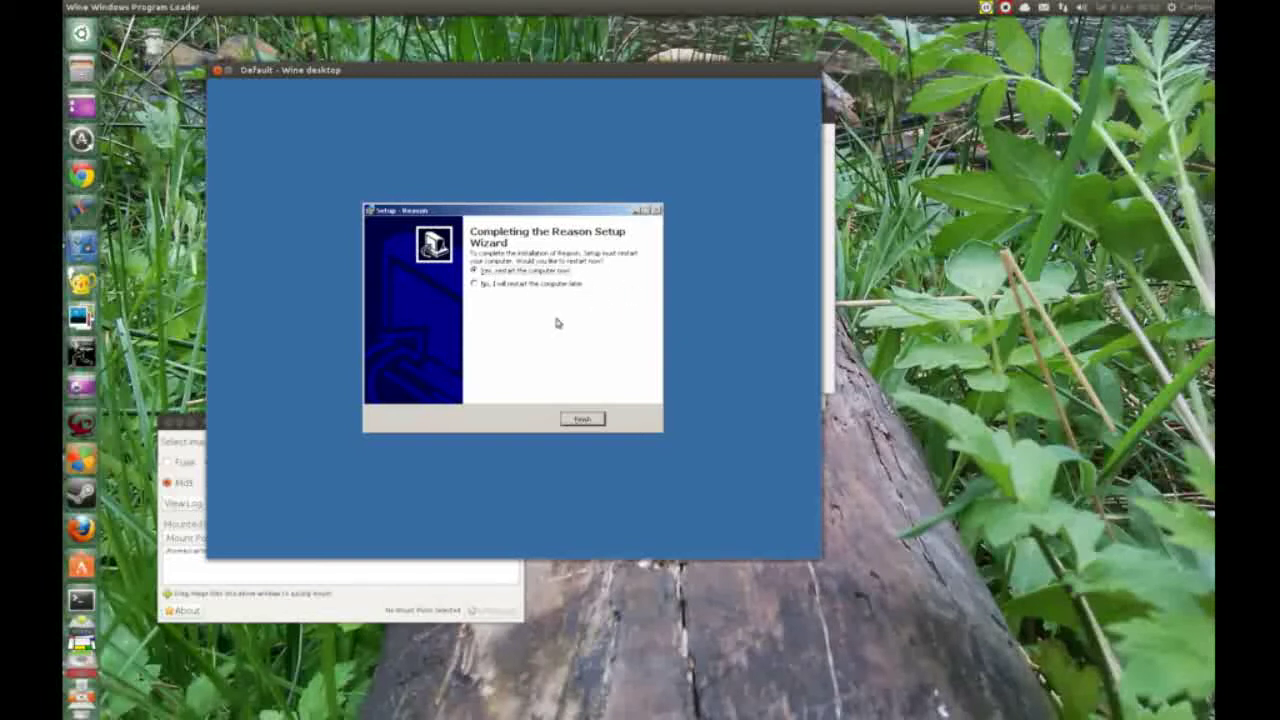
{"action": "left_click", "coordinate": [582, 418]}
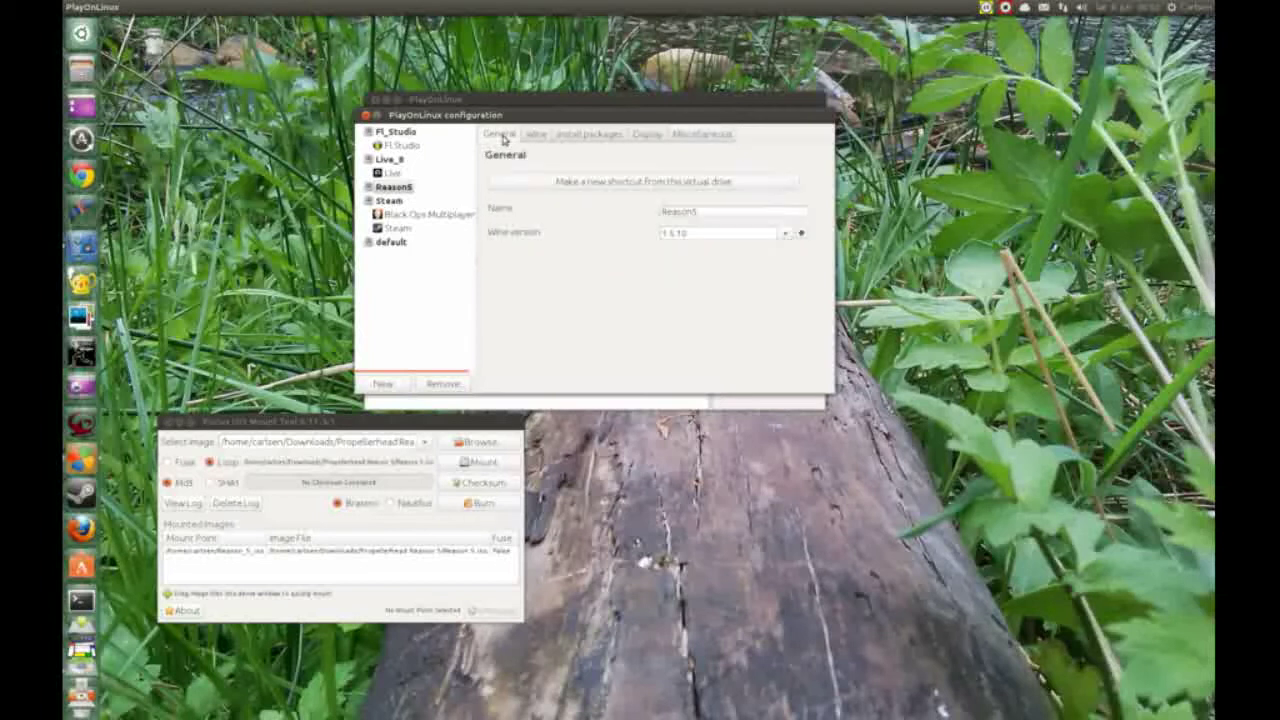
Create a 'Reason 5' shortcut pointing to Reason.exe and close the drive configuration window
{"action": "left_click", "coordinate": [579, 185]}
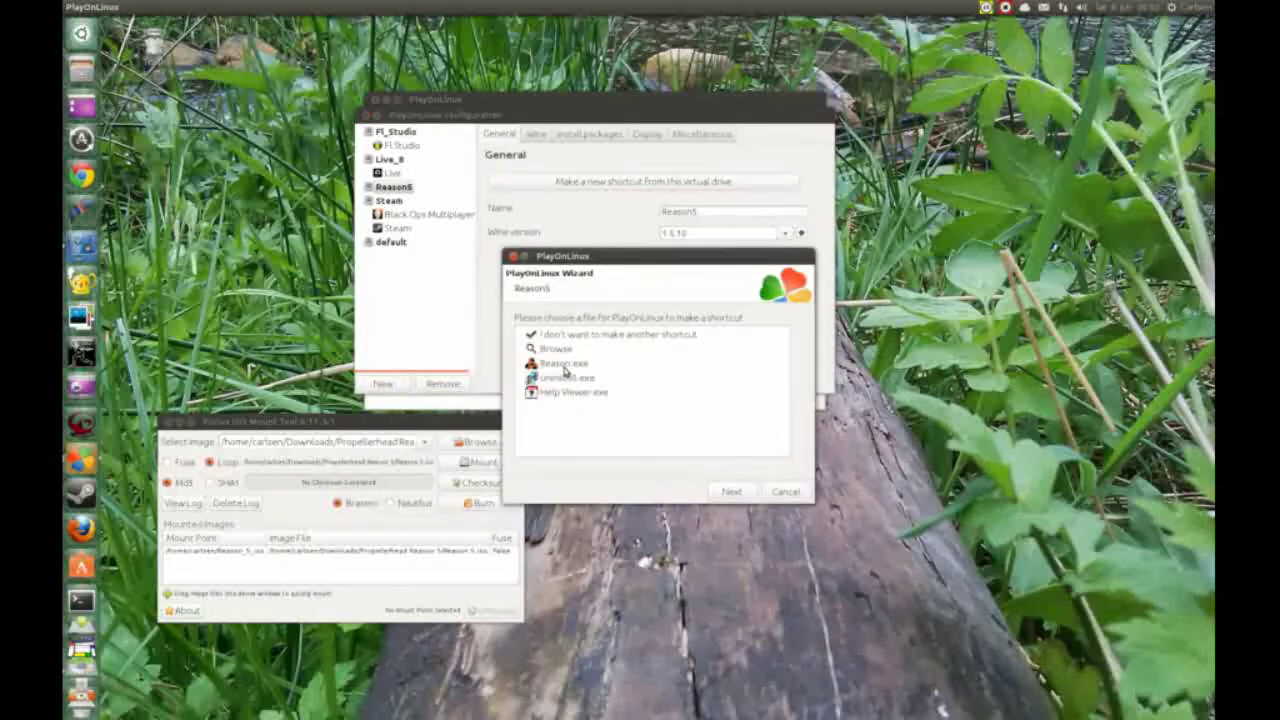
{"action": "left_click", "coordinate": [565, 366]}
{"action": "left_click", "coordinate": [735, 491]}
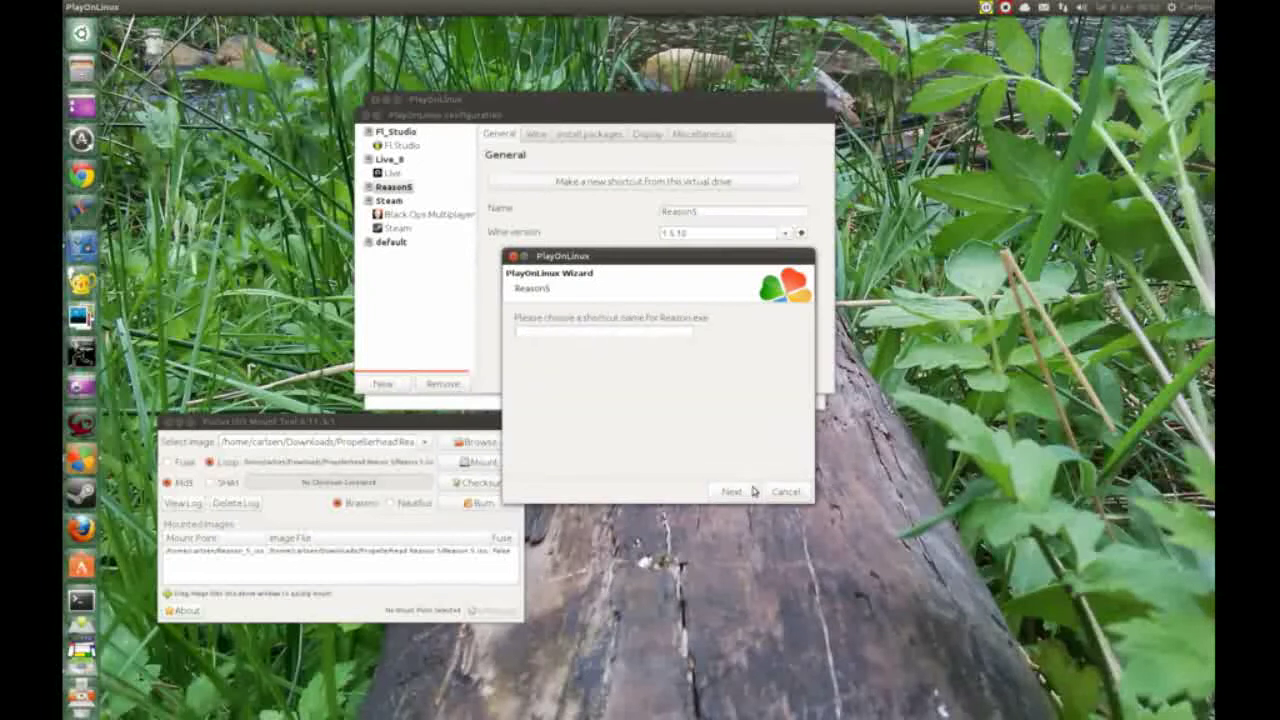
{"action": "left_click", "coordinate": [587, 333]}
{"action": "type", "text": "Reas"}
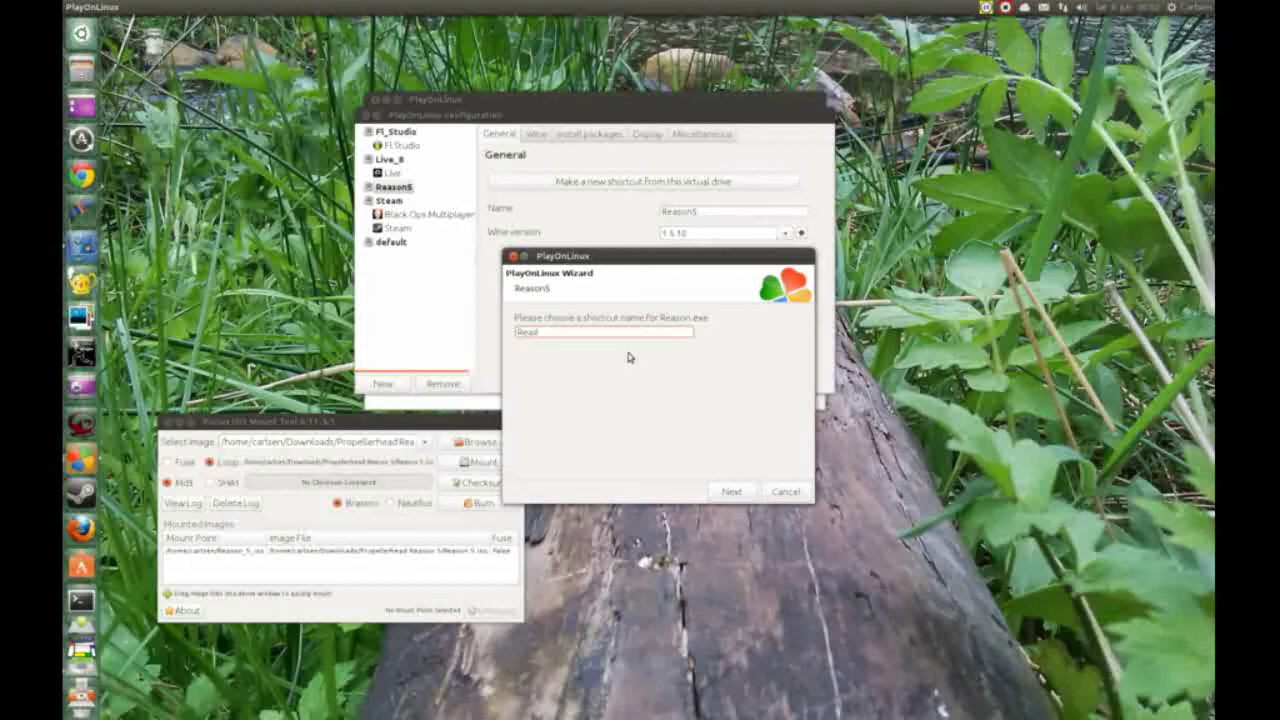
{"action": "type", "text": "on 5"}
{"action": "left_click", "coordinate": [740, 490]}
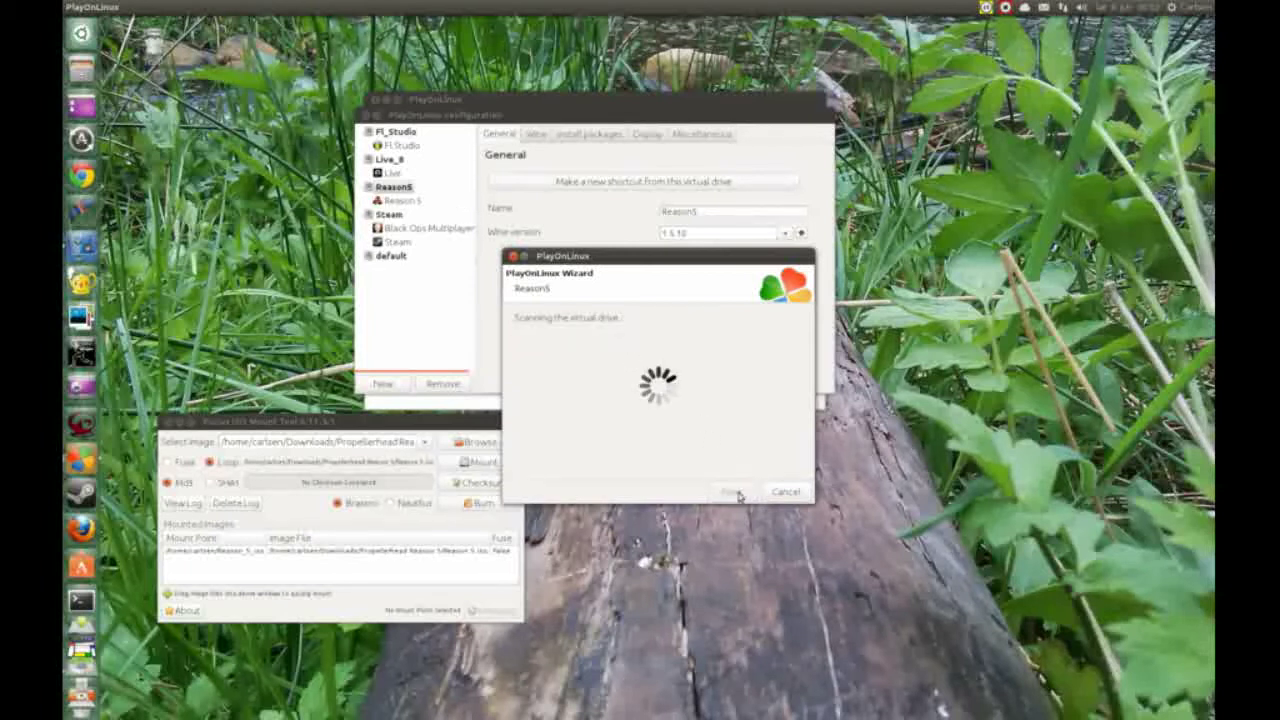
{"action": "left_click", "coordinate": [781, 491]}
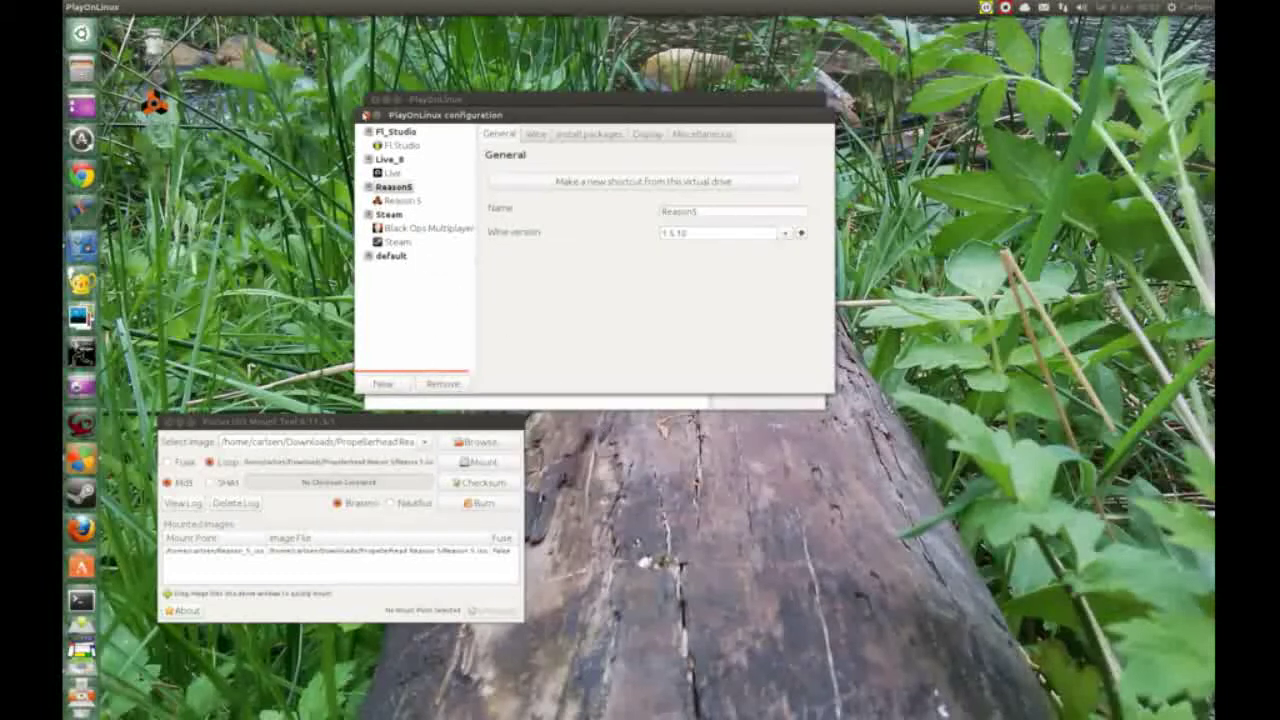
{"action": "left_click", "coordinate": [365, 115]}
Run Reason 5 from PlayOnLinux and accept its licence agreement
{"action": "left_click", "coordinate": [401, 240]}
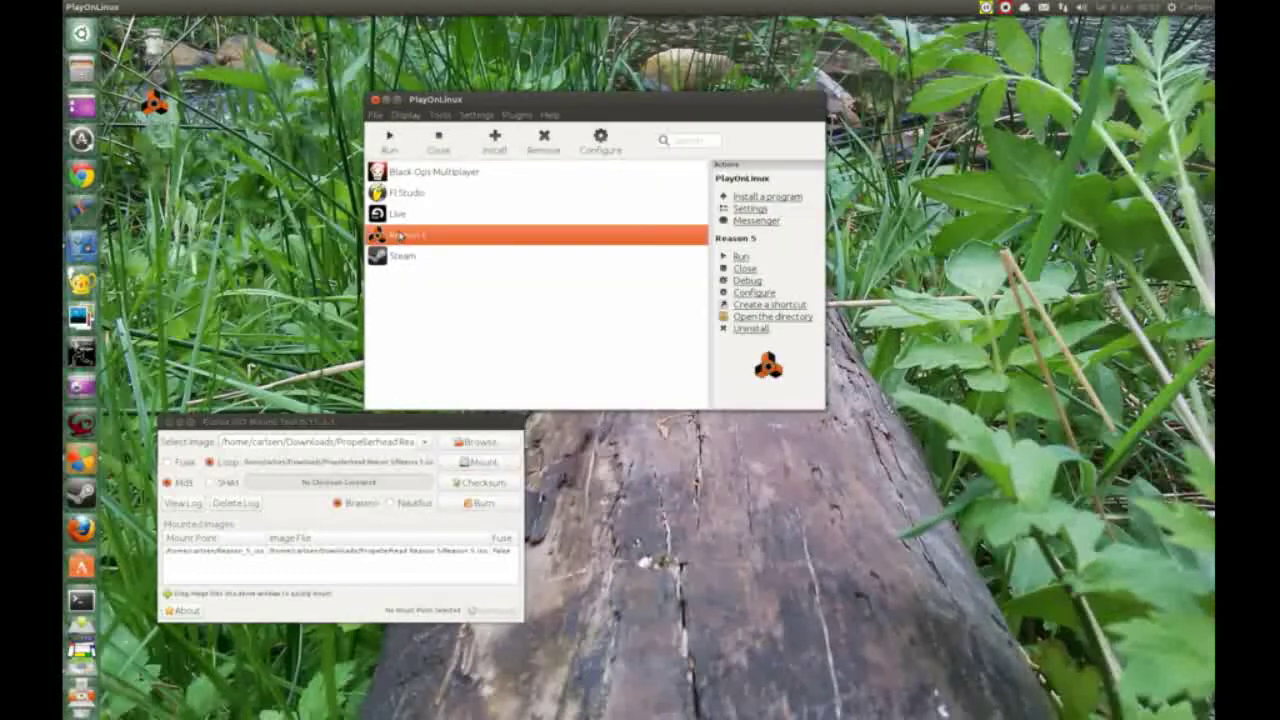
{"action": "left_click", "coordinate": [740, 258]}
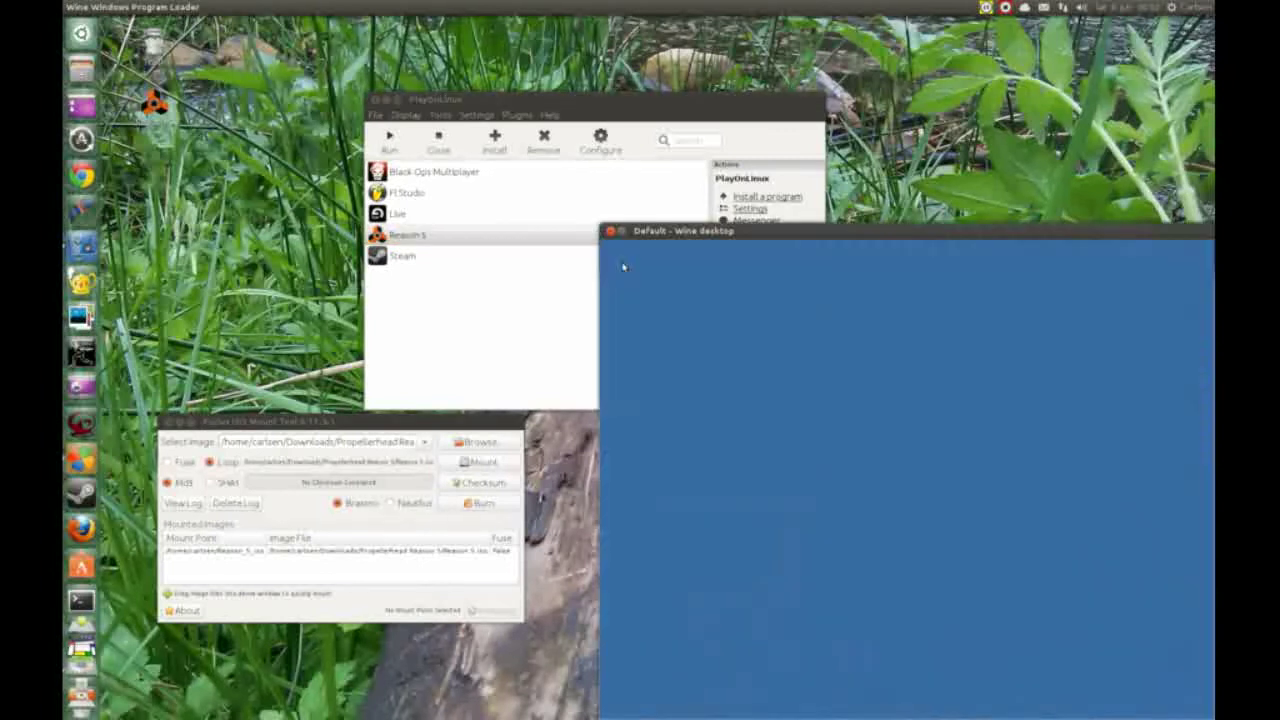
{"action": "left_click_drag", "start_coordinate": [707, 232], "coordinate": [450, 105]}
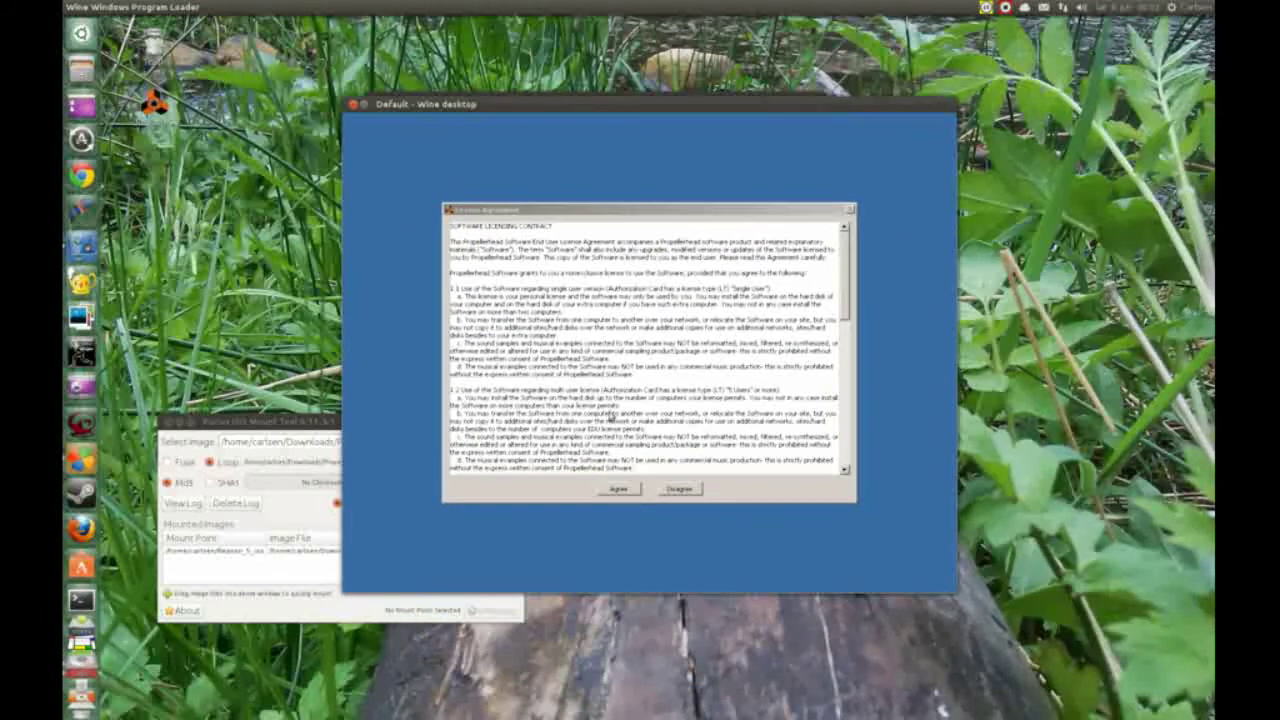
{"action": "left_click", "coordinate": [618, 489]}
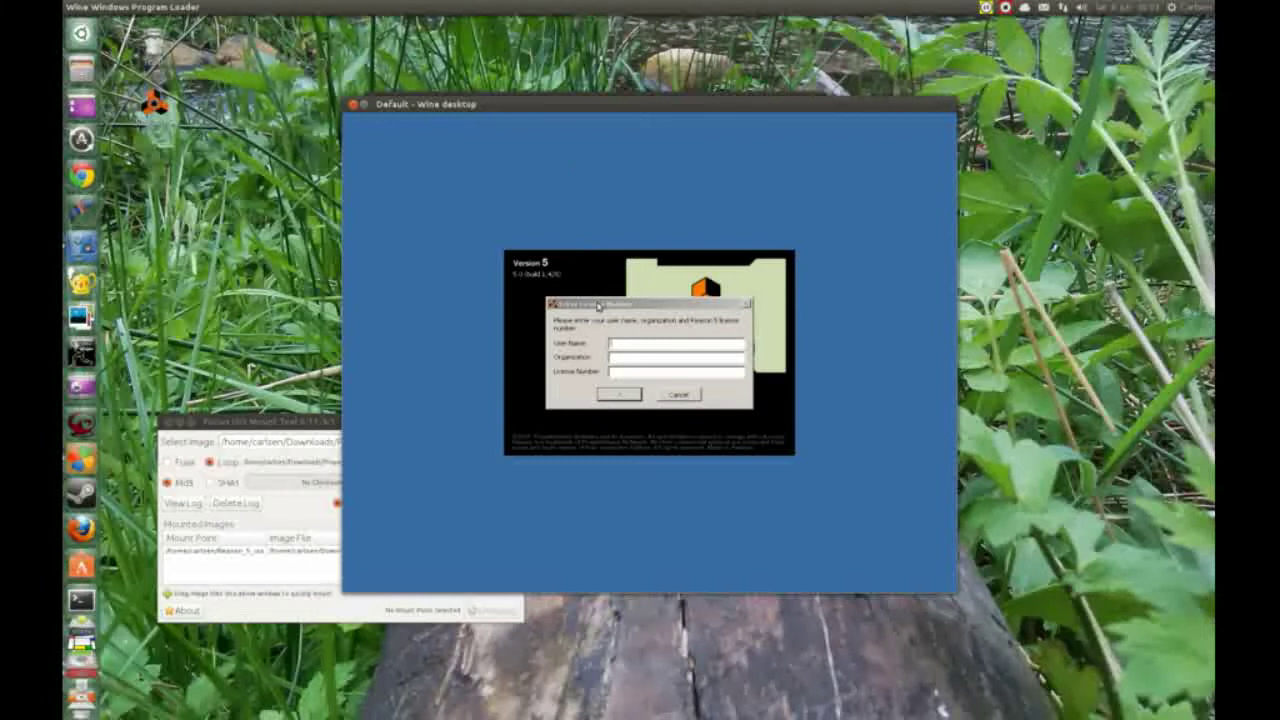
Nudge the registration dialog and bring the Reason splash screen to the front
{"action": "mouse_move", "coordinate": [598, 305]}
{"action": "left_mouse_down"}
{"action": "mouse_move", "coordinate": [586, 316]}
{"action": "mouse_move", "coordinate": [601, 292]}
{"action": "mouse_move", "coordinate": [590, 304]}
{"action": "left_mouse_up"}
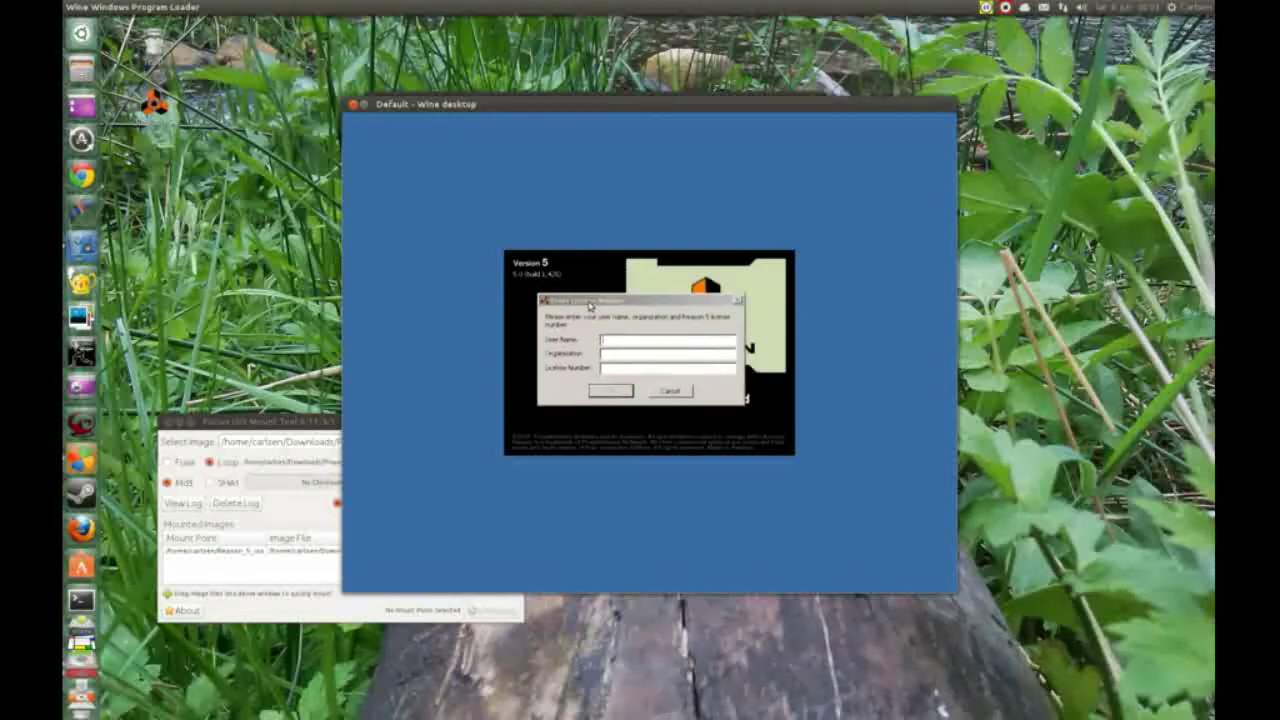
{"action": "left_click", "coordinate": [600, 267]}
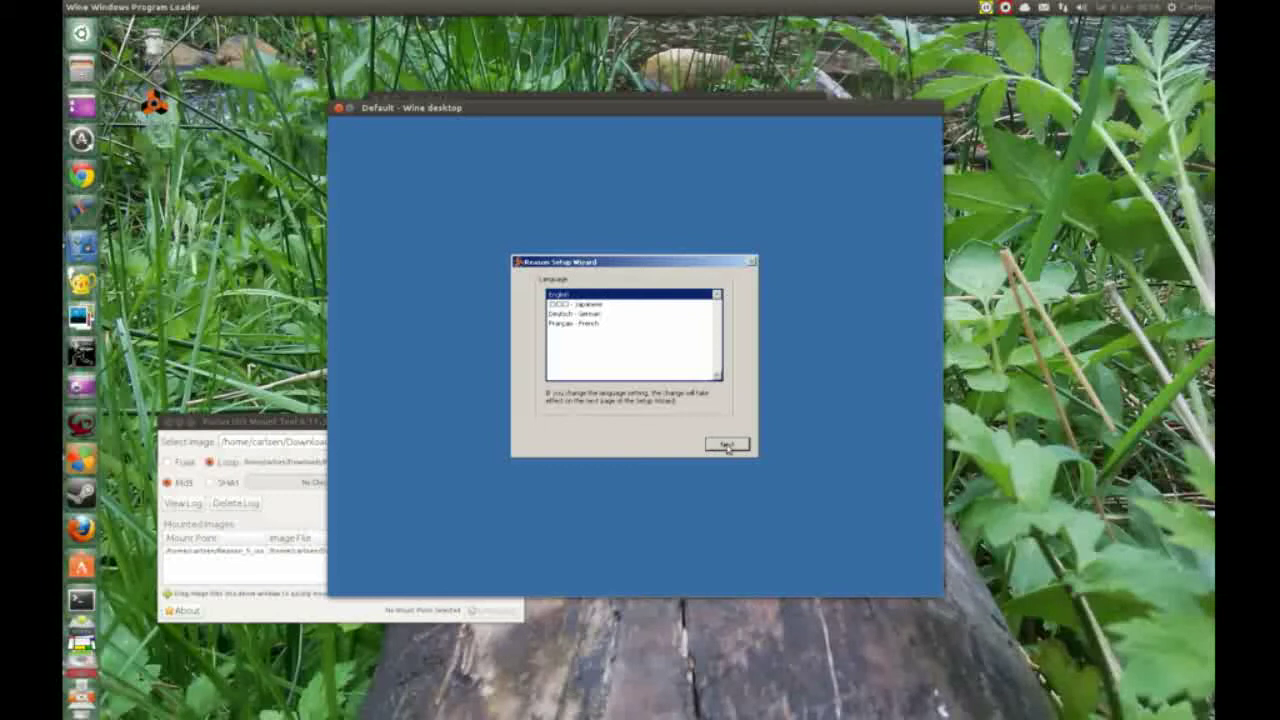
Complete Reason's Setup Wizard: keep English and the default audio device, skip keyboard controller and registration
{"action": "left_click", "coordinate": [727, 445]}
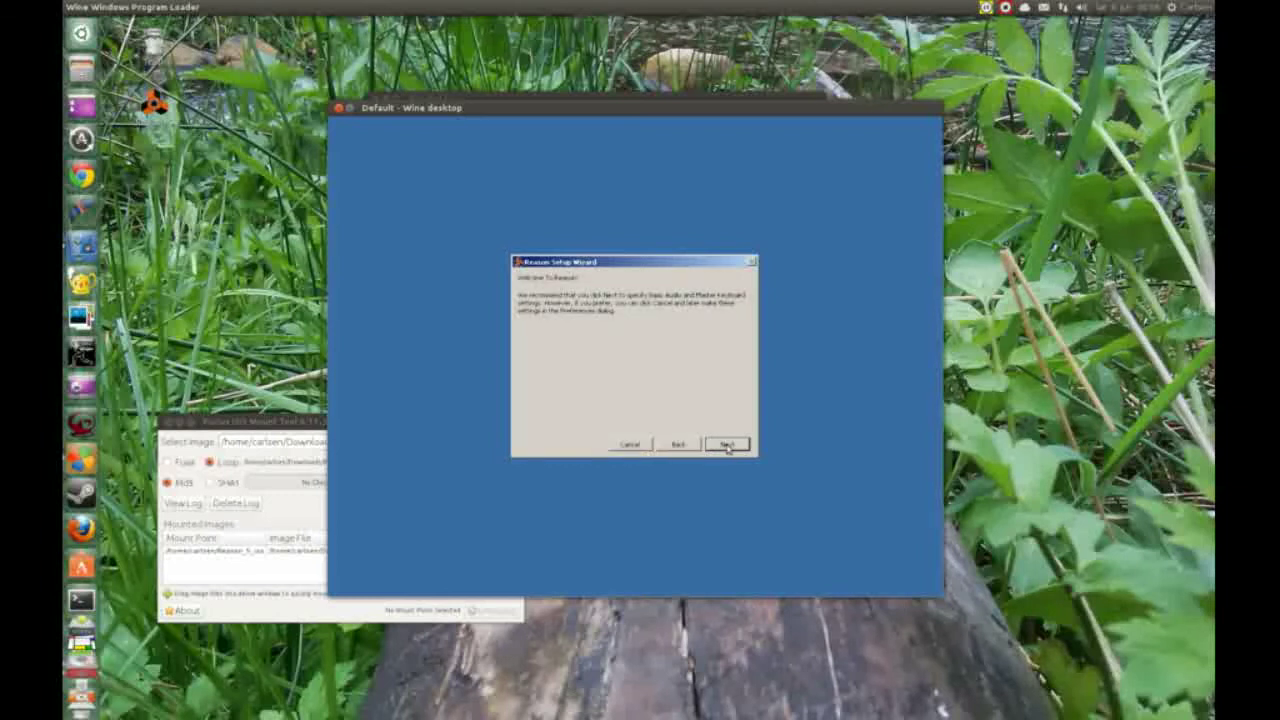
{"action": "left_click", "coordinate": [727, 445]}
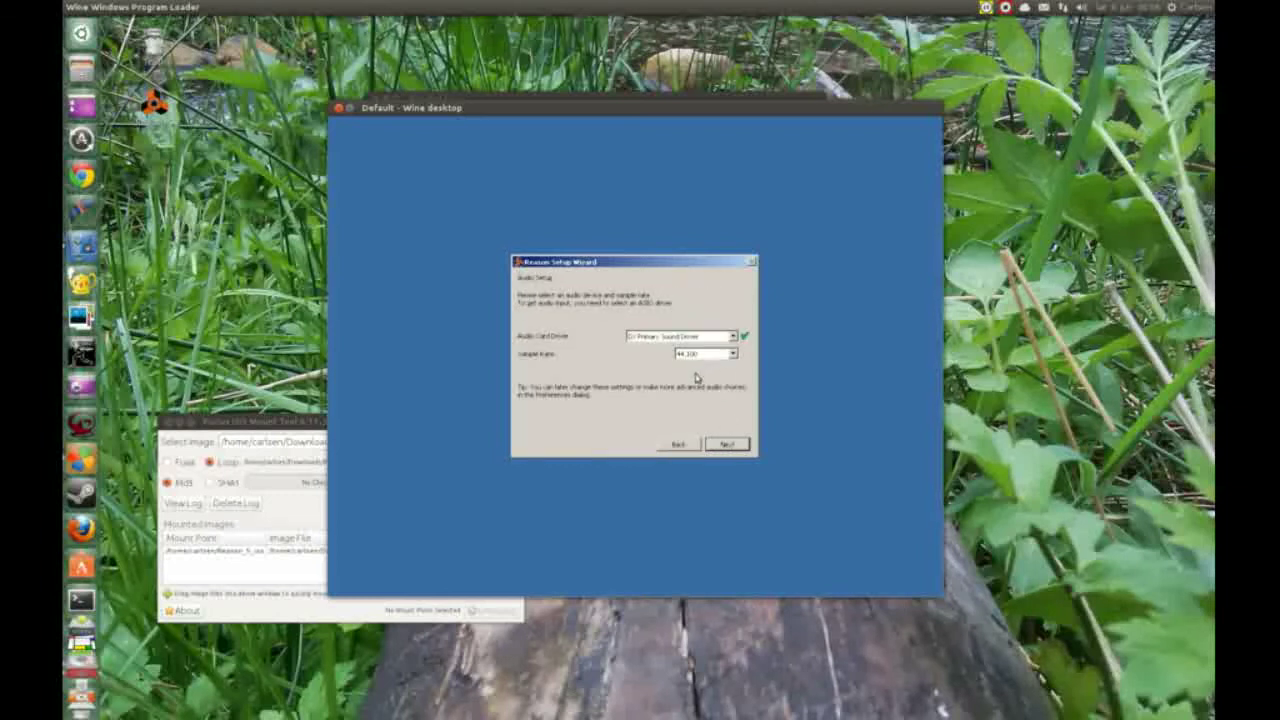
{"action": "left_click", "coordinate": [728, 445]}
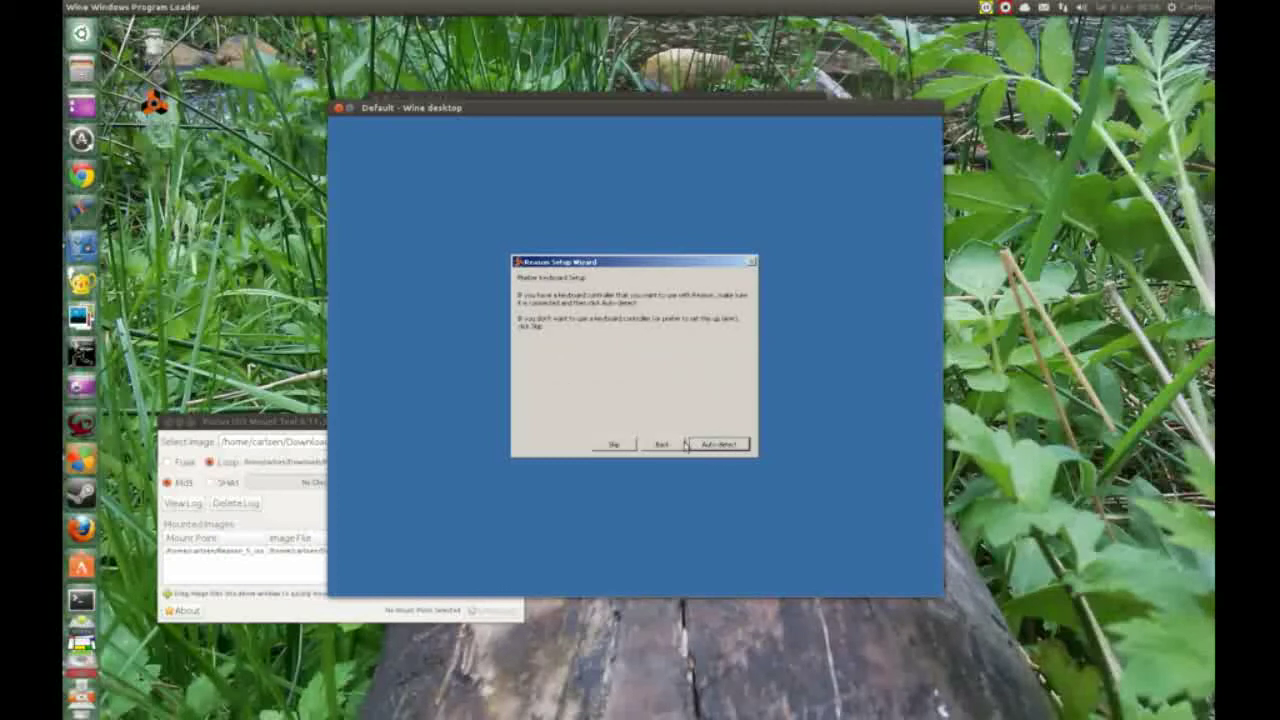
{"action": "left_click", "coordinate": [617, 445]}
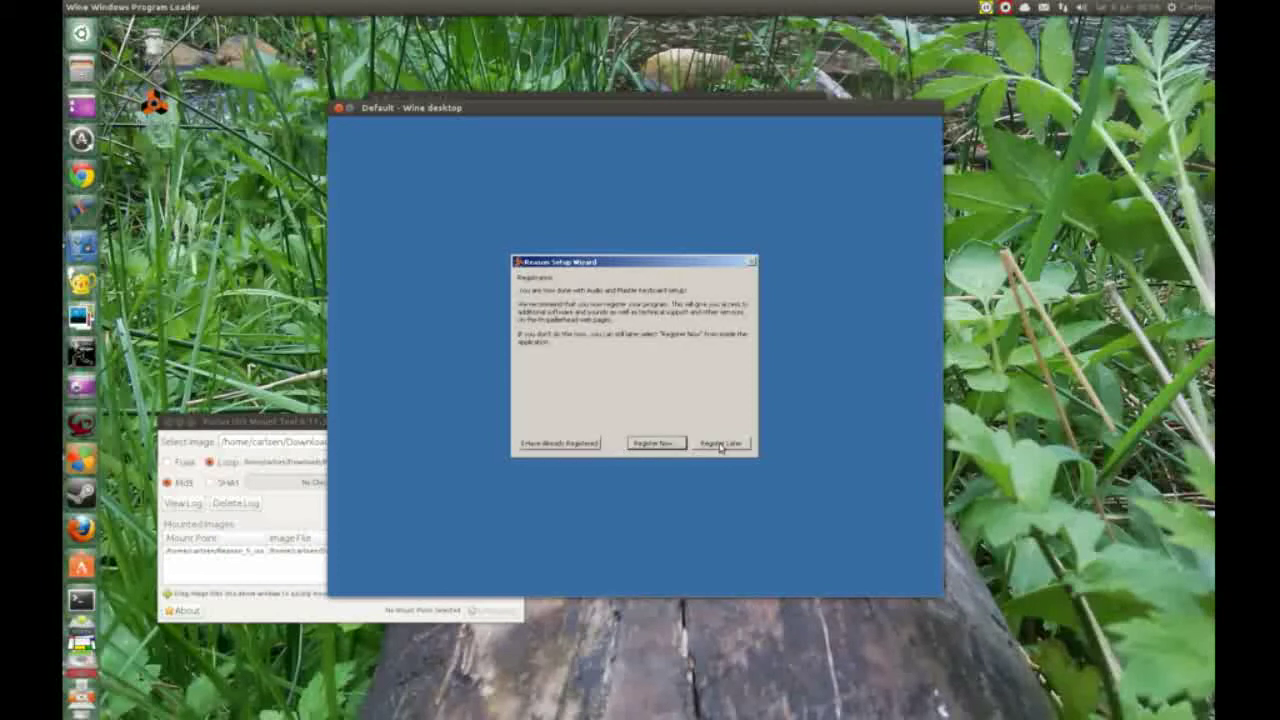
{"action": "left_click", "coordinate": [568, 446]}
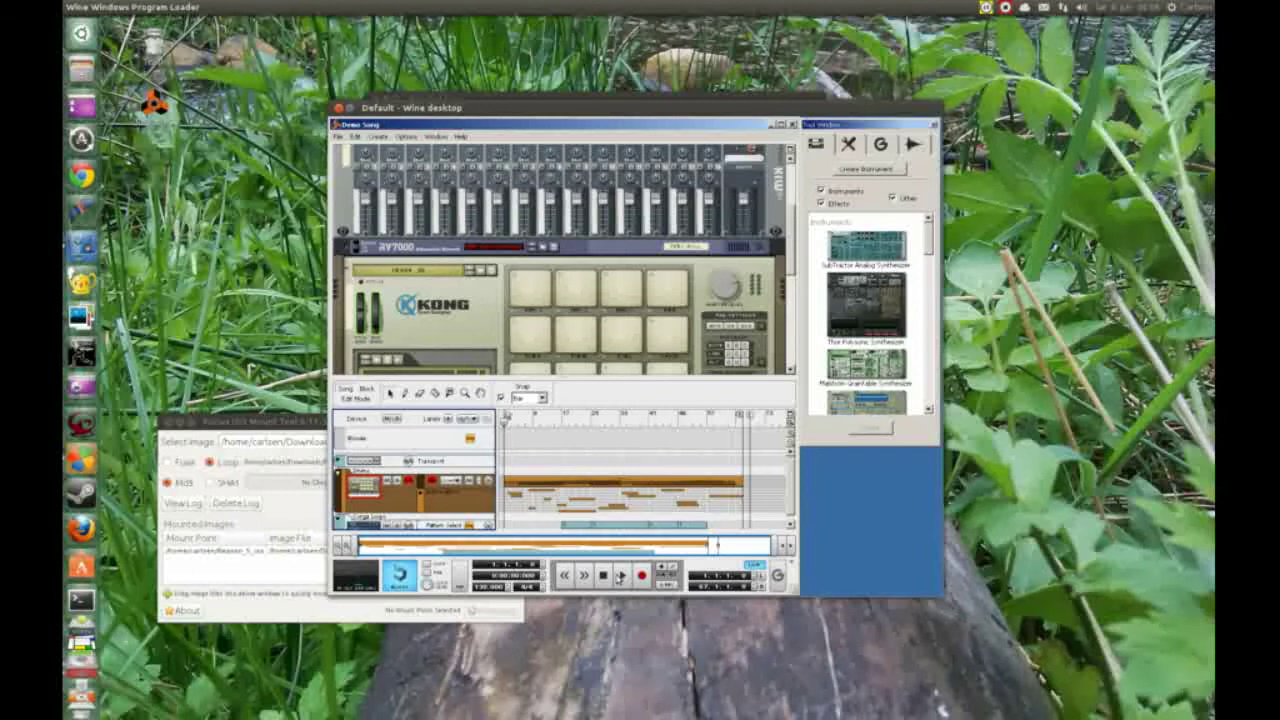
Play the Reason 5 Demo Song on the transport, then stop playback
{"action": "left_click", "coordinate": [620, 576]}
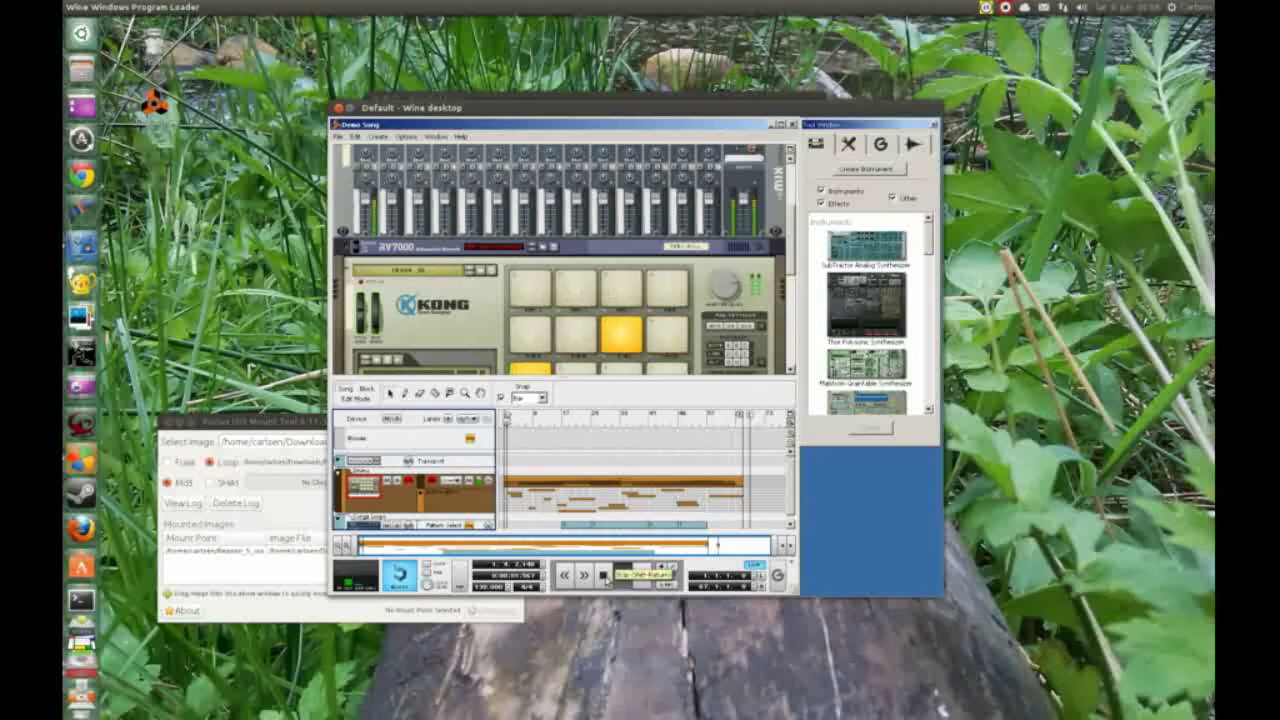
{"action": "left_click", "coordinate": [605, 577]}
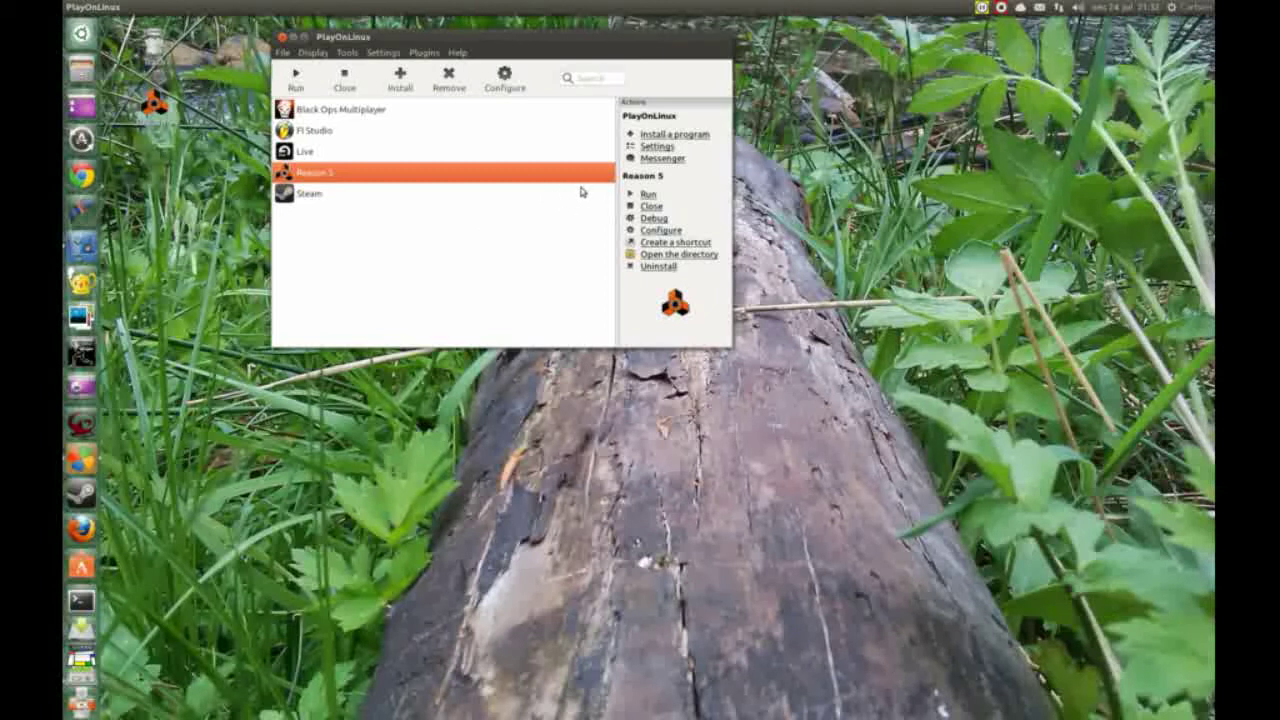
{"action": "left_click", "coordinate": [656, 232]}
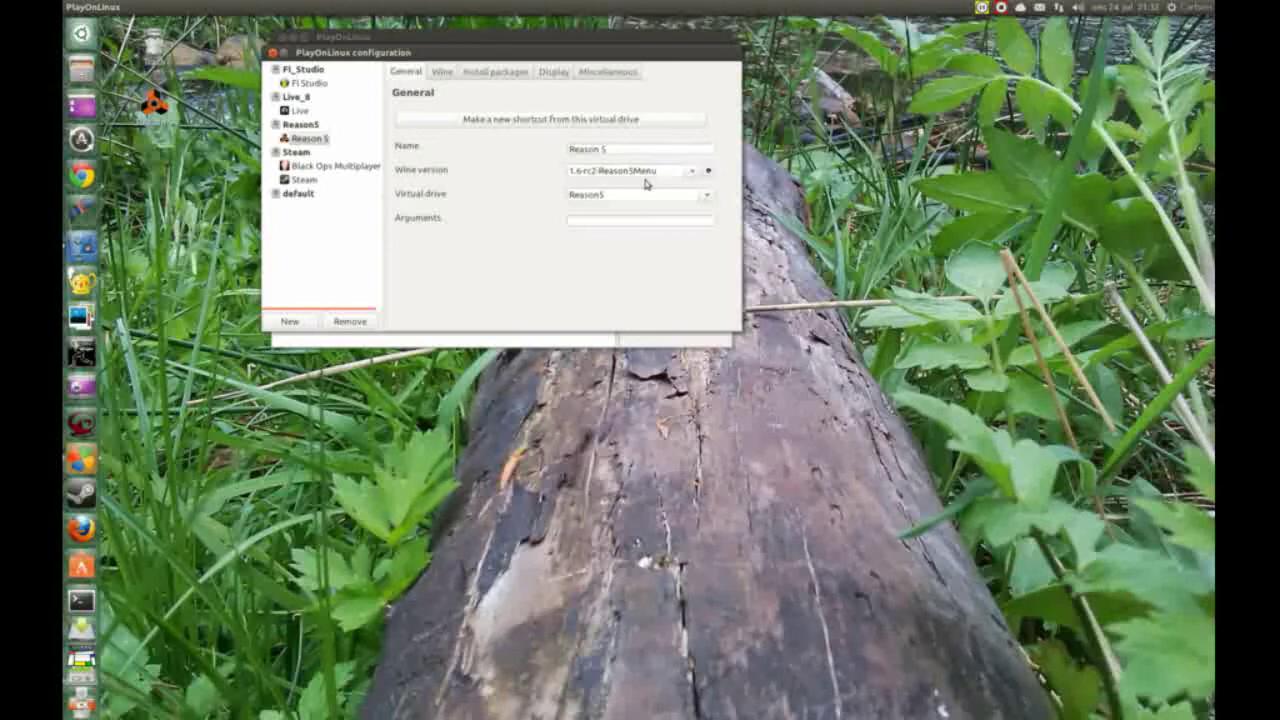
{"action": "left_click", "coordinate": [708, 172]}
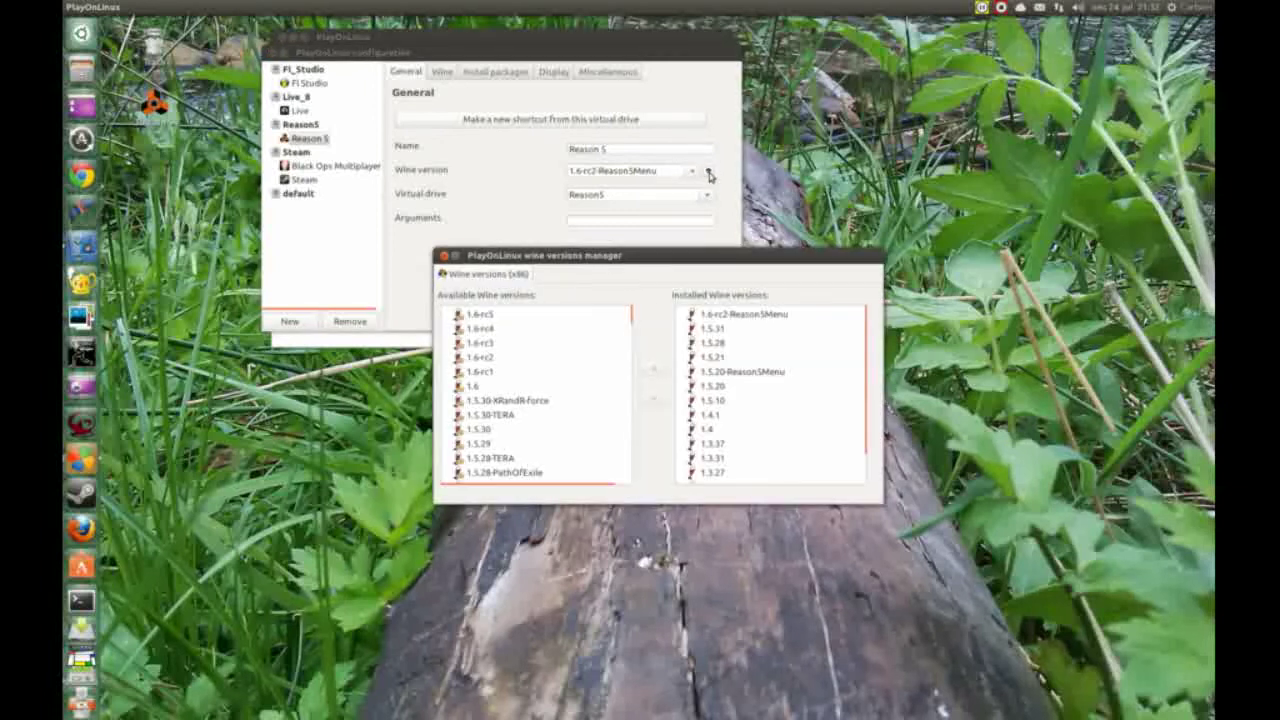
{"action": "left_click", "coordinate": [494, 345]}
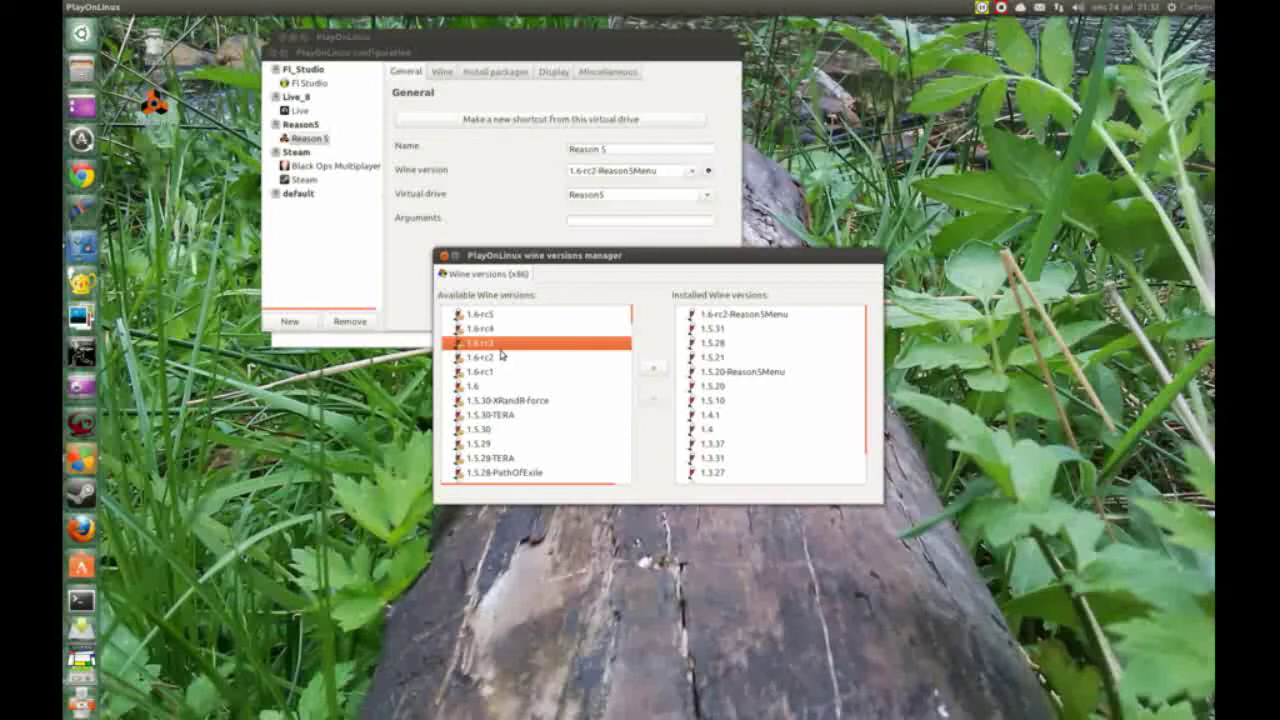
{"action": "scroll", "coordinate": [500, 355], "scroll_direction": "down", "scroll_amount": 1}
{"action": "scroll", "coordinate": [488, 336], "scroll_direction": "up", "scroll_amount": 1}
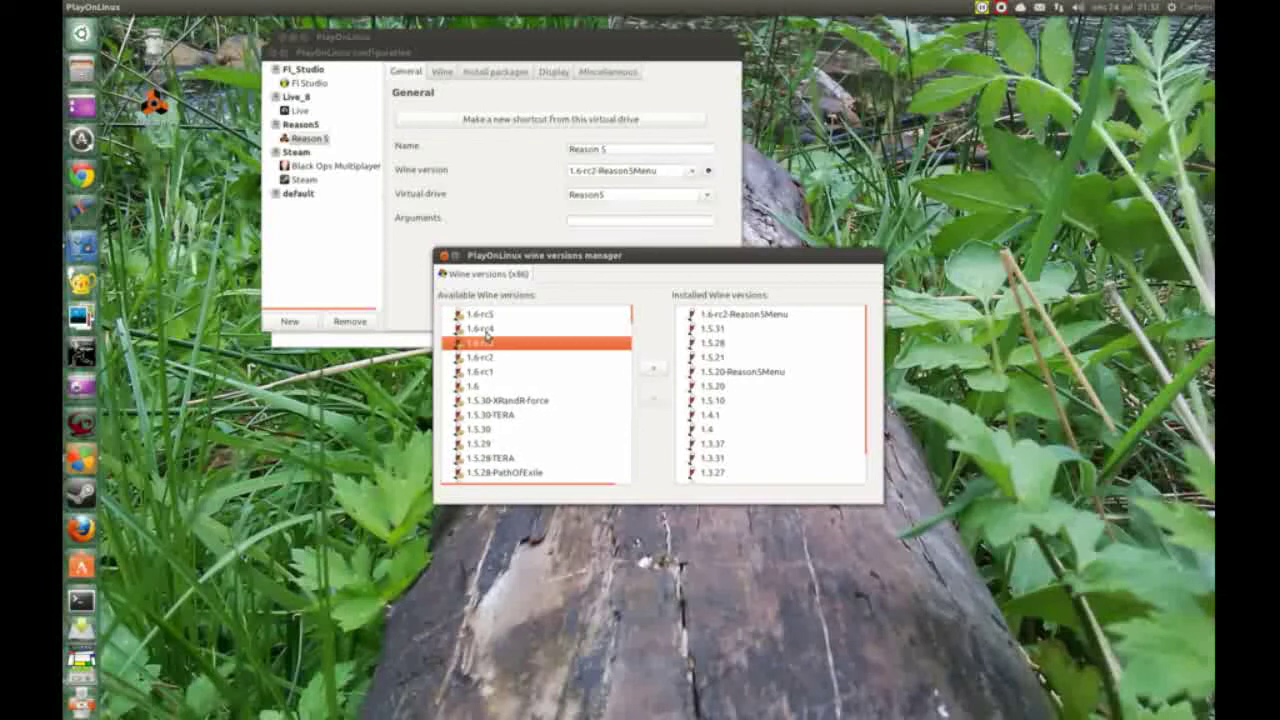
{"action": "left_click", "coordinate": [742, 318]}
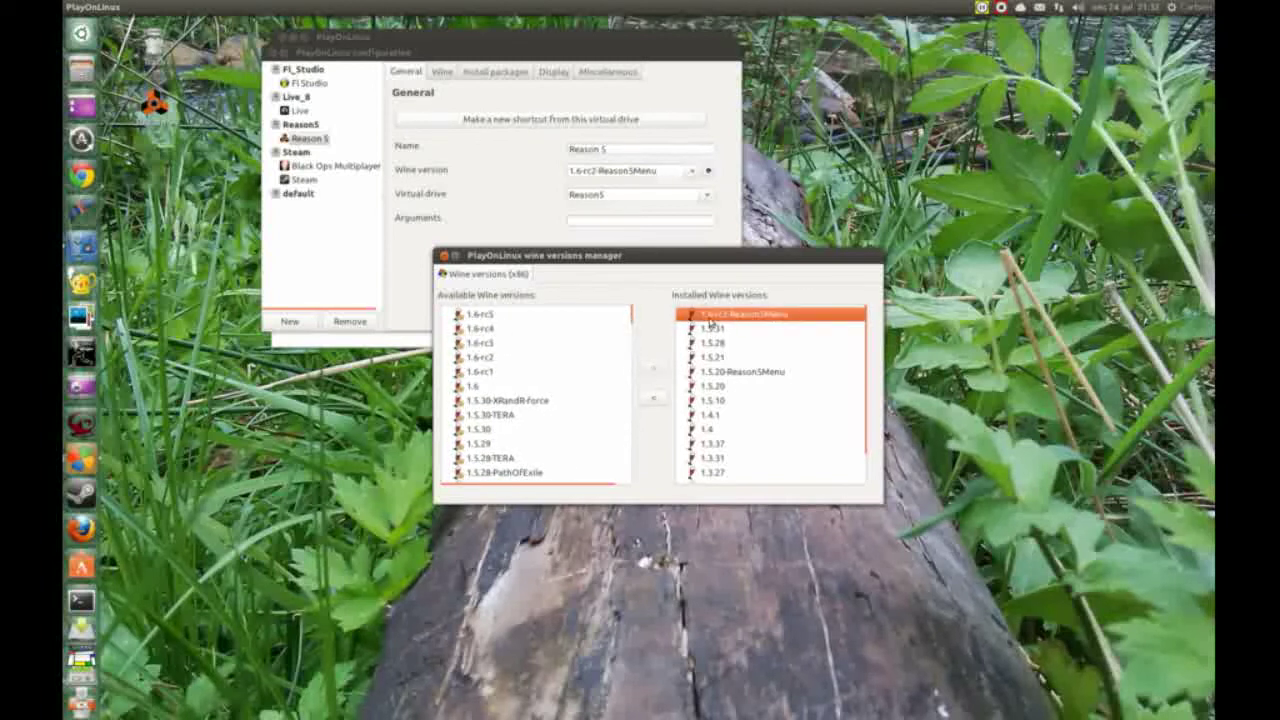
{"action": "left_click", "coordinate": [737, 373]}
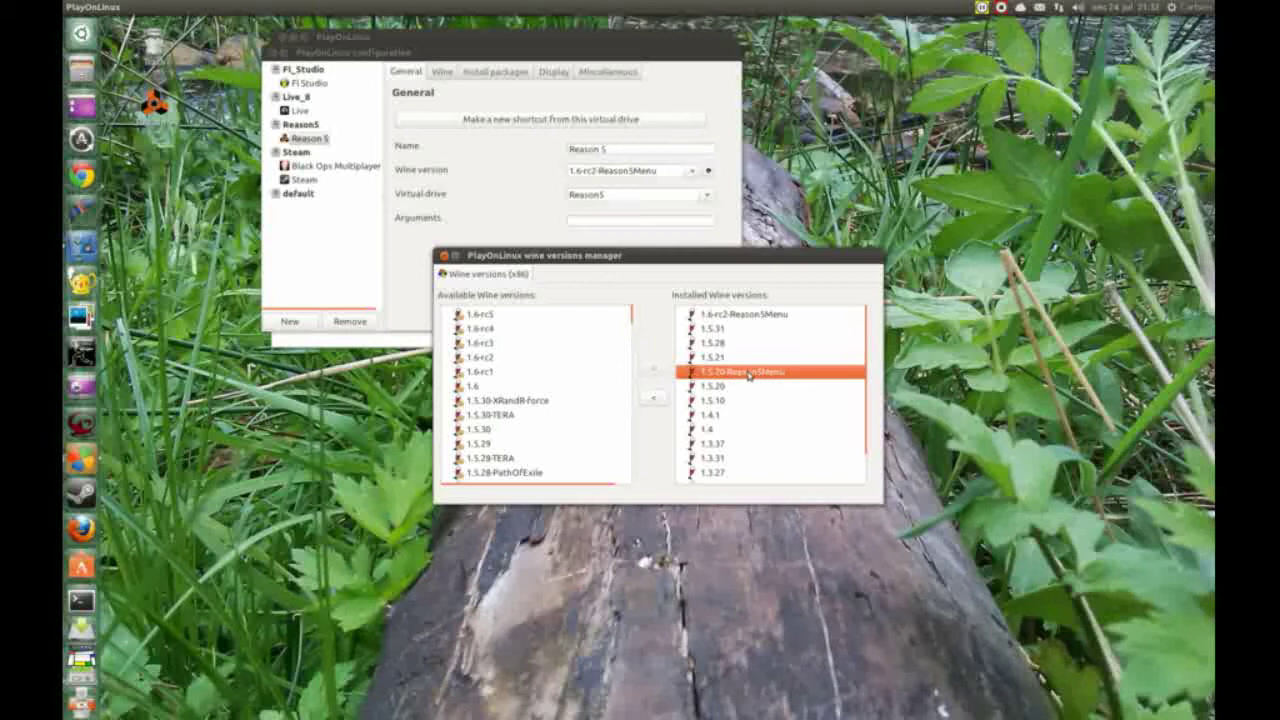
{"action": "left_click", "coordinate": [725, 318]}
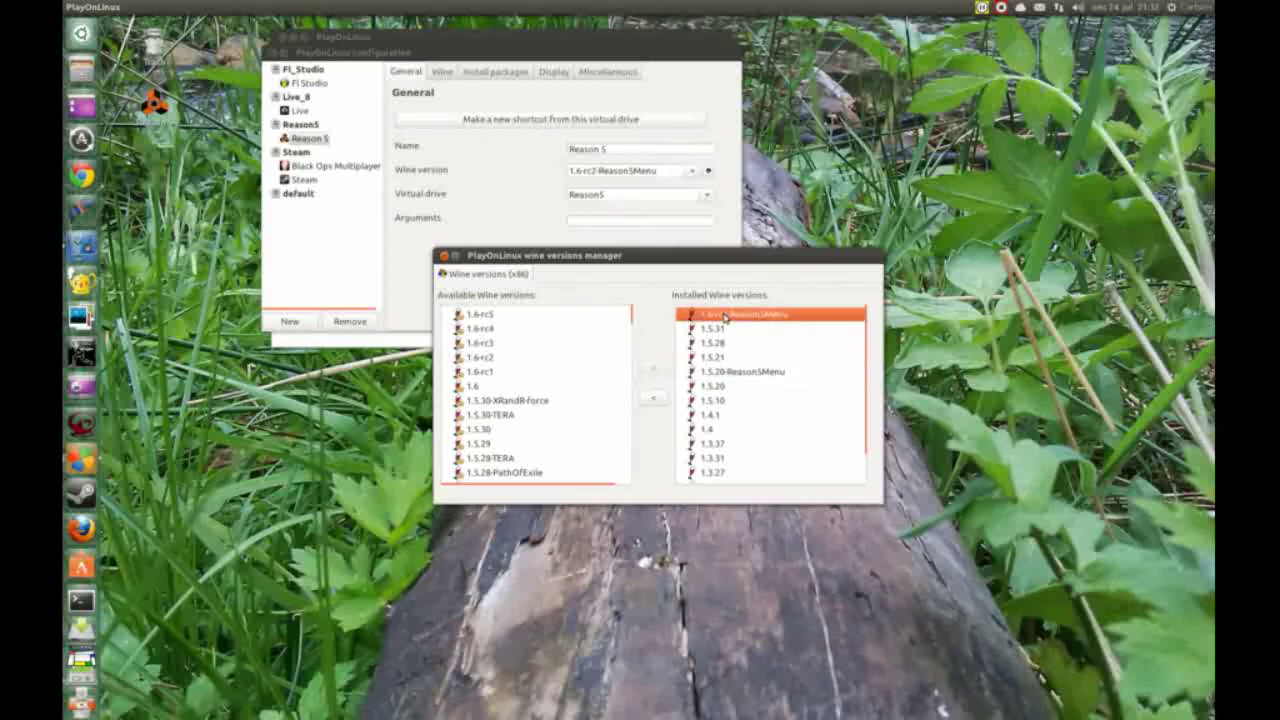
{"action": "left_click", "coordinate": [445, 256]}
{"action": "key", "text": "Escape"}
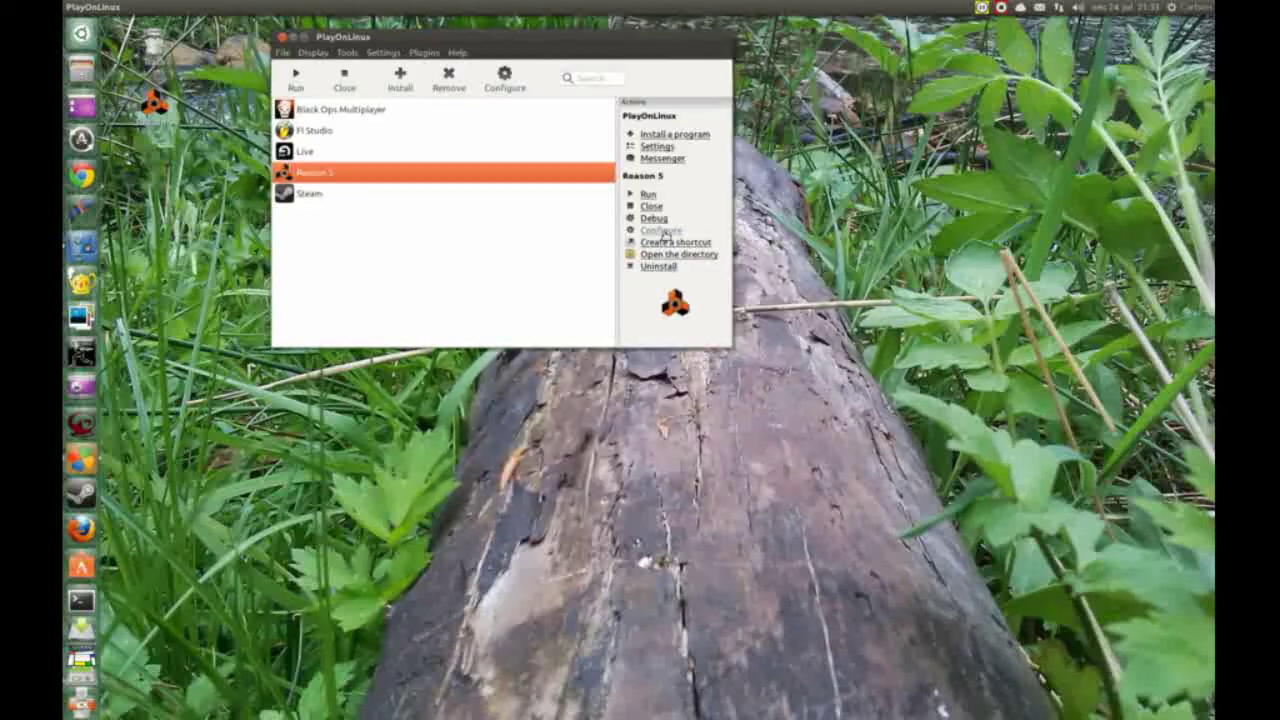
{"action": "left_click", "coordinate": [662, 232]}
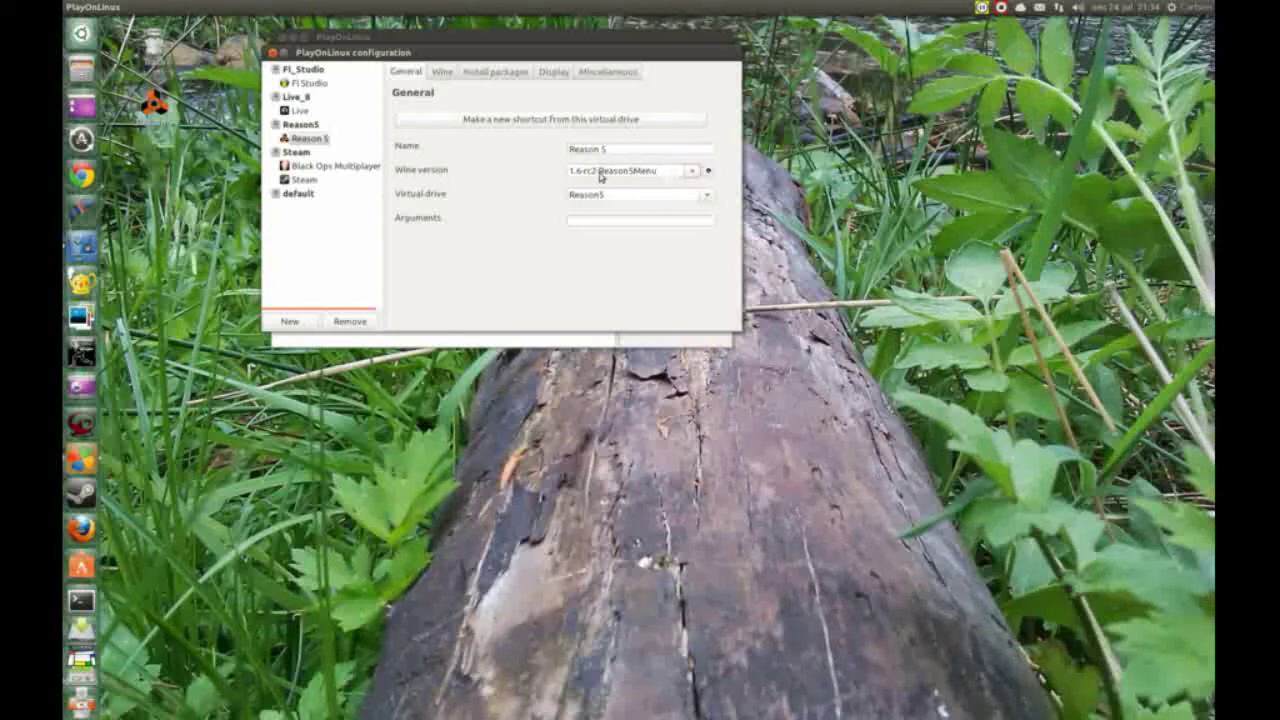
{"action": "left_click", "coordinate": [691, 171]}
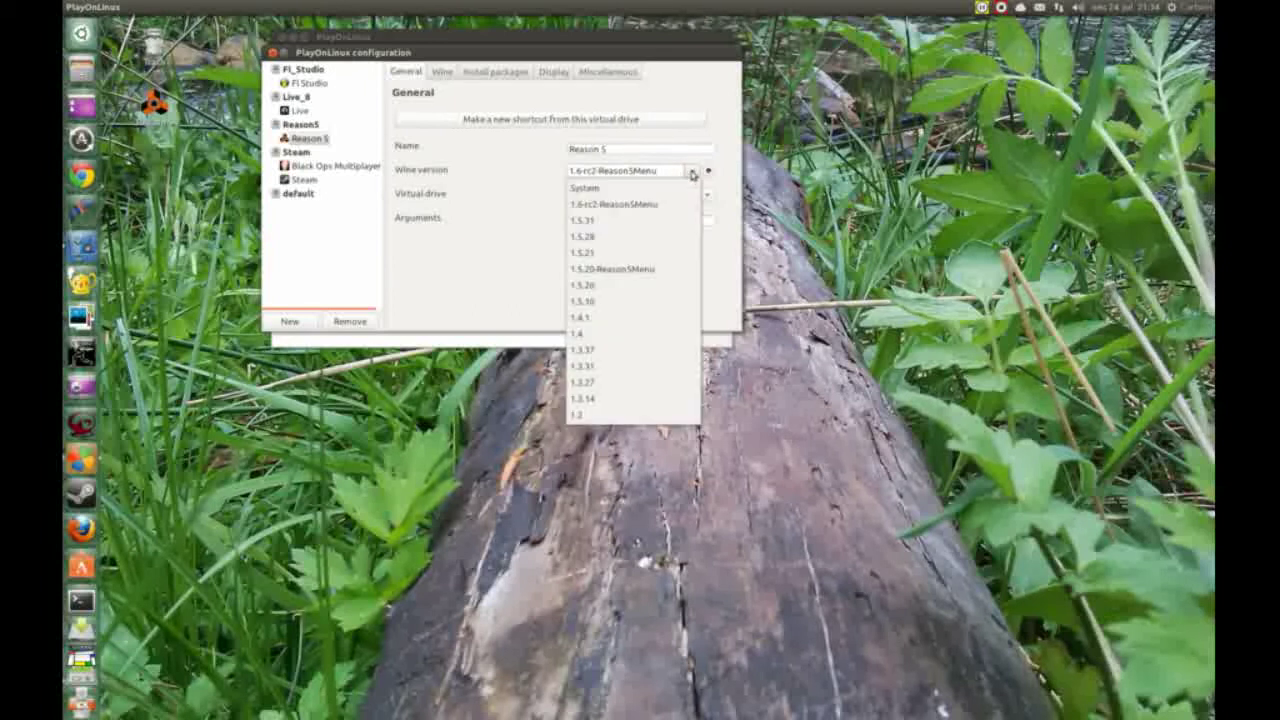
{"action": "left_click", "coordinate": [587, 320]}
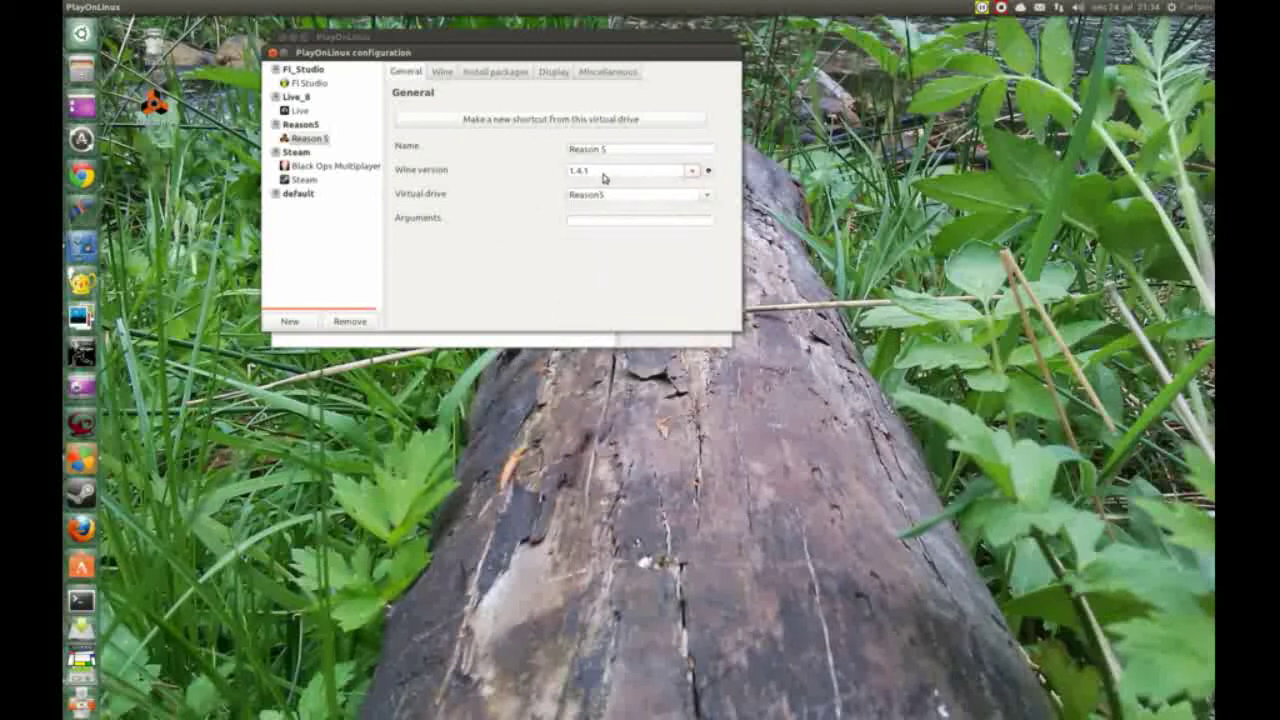
{"action": "left_click", "coordinate": [690, 172]}
{"action": "left_click", "coordinate": [659, 205]}
{"action": "left_click", "coordinate": [273, 52]}
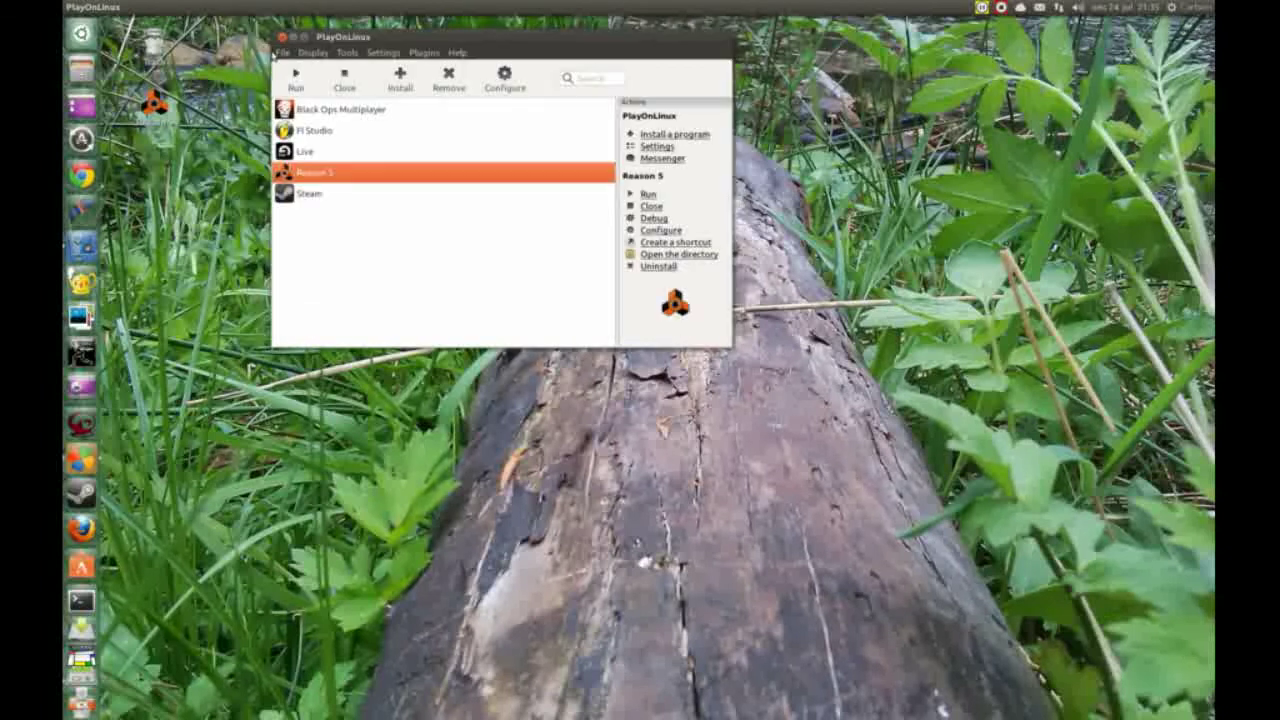
{"action": "left_click", "coordinate": [648, 195]}
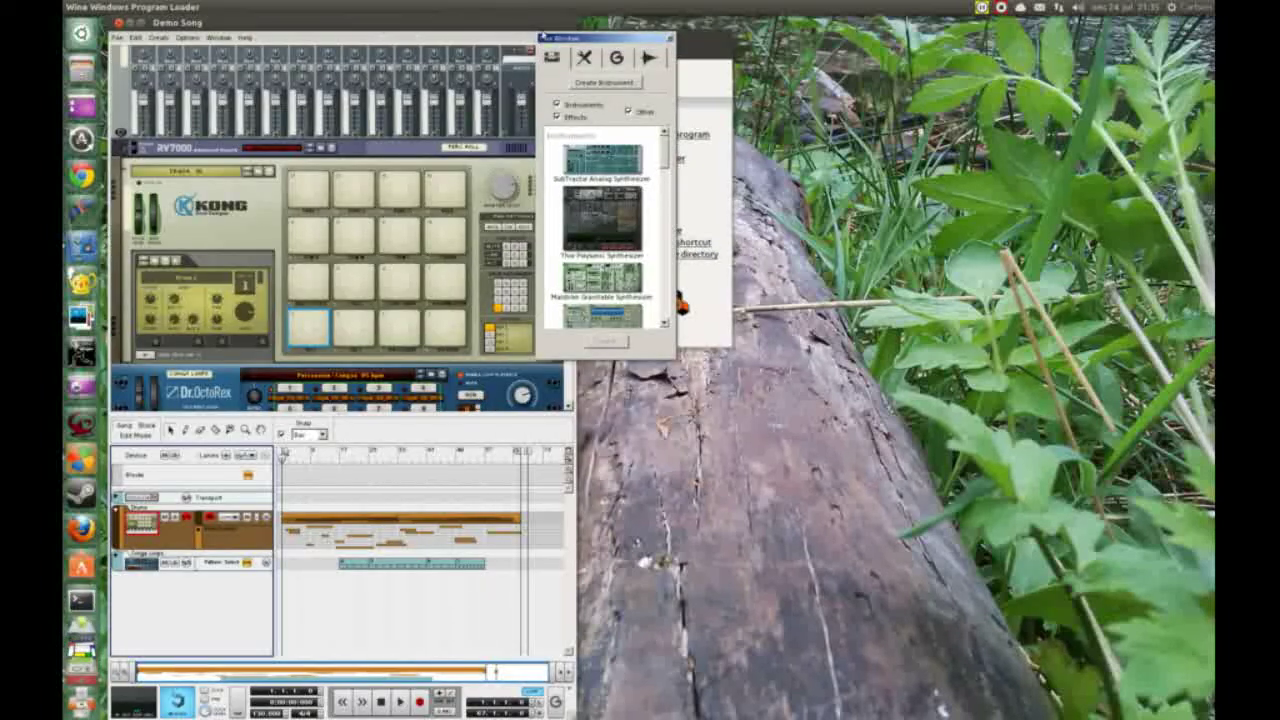
{"action": "left_click_drag", "start_coordinate": [575, 38], "coordinate": [710, 38]}
{"action": "left_click_drag", "start_coordinate": [487, 33], "coordinate": [564, 33]}
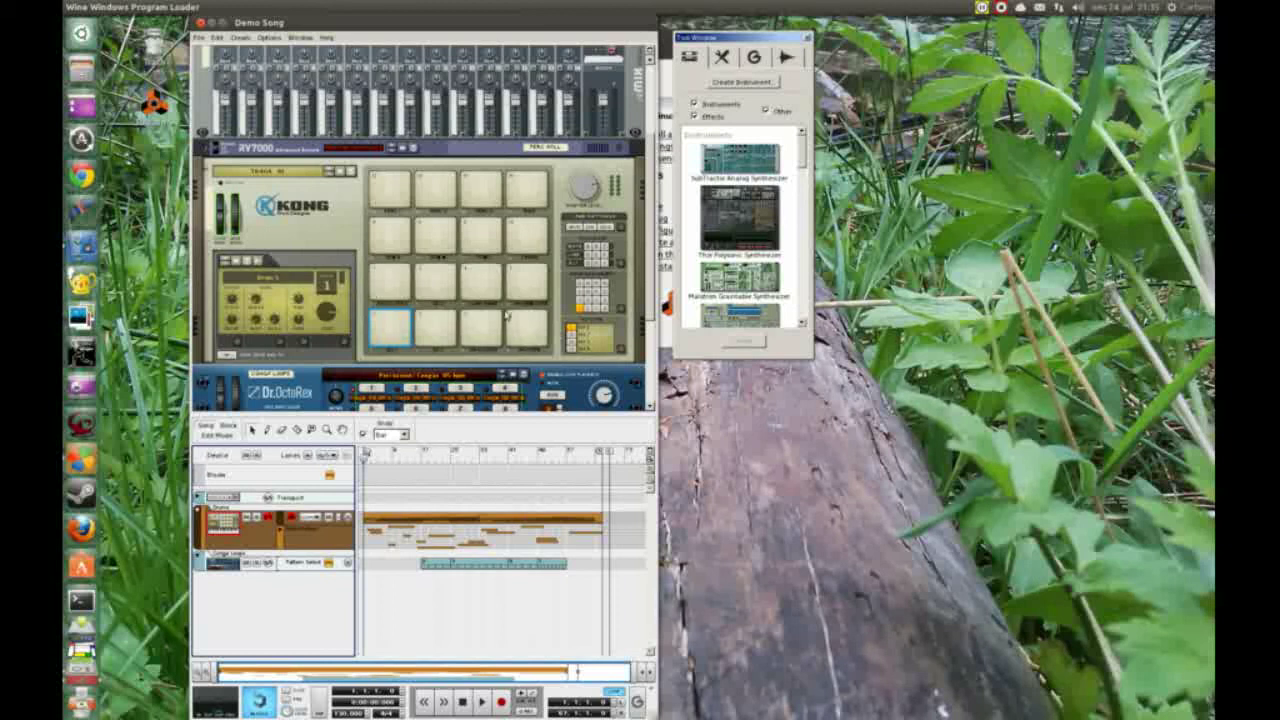
{"action": "left_click", "coordinate": [481, 702]}
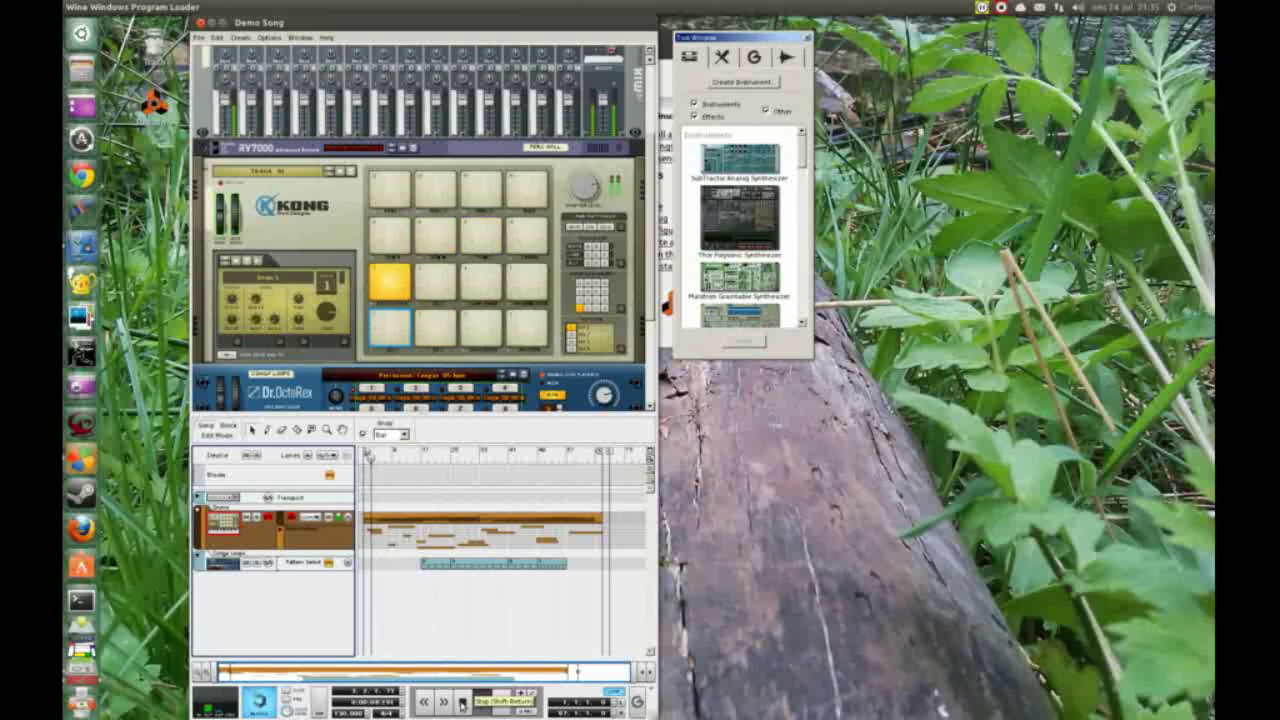
{"action": "left_click", "coordinate": [462, 703]}
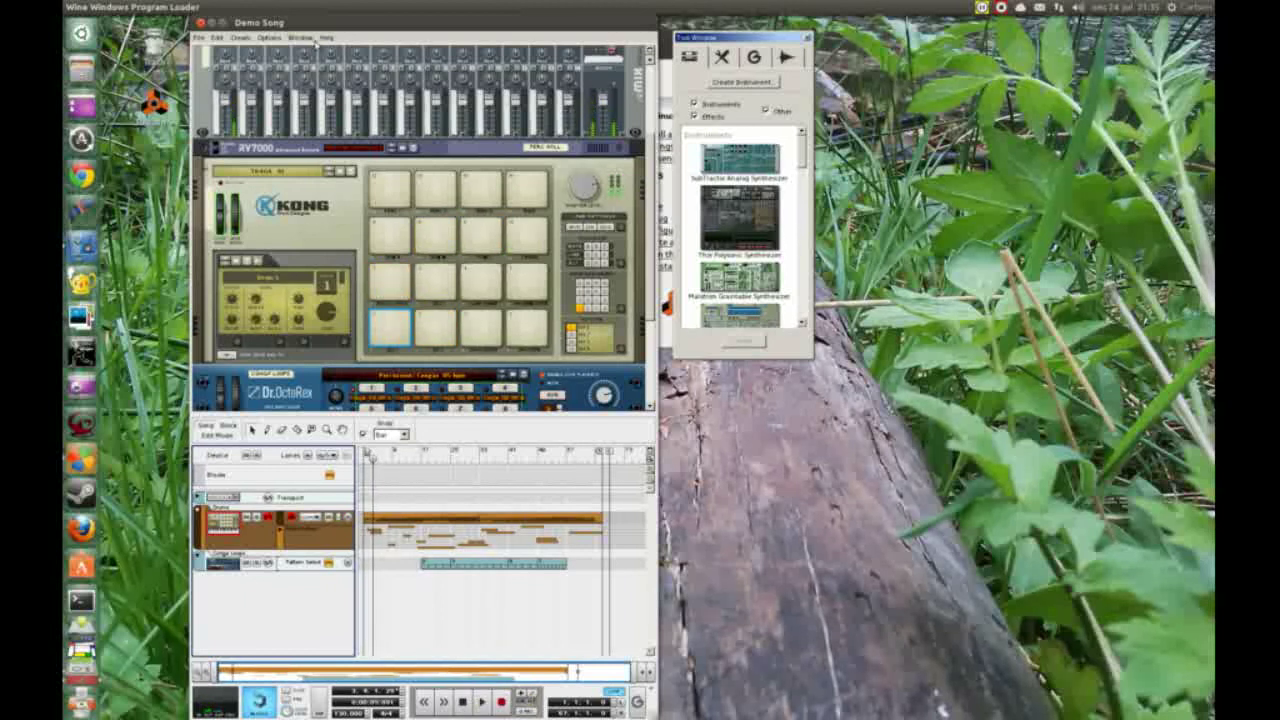
{"action": "left_click", "coordinate": [314, 42]}
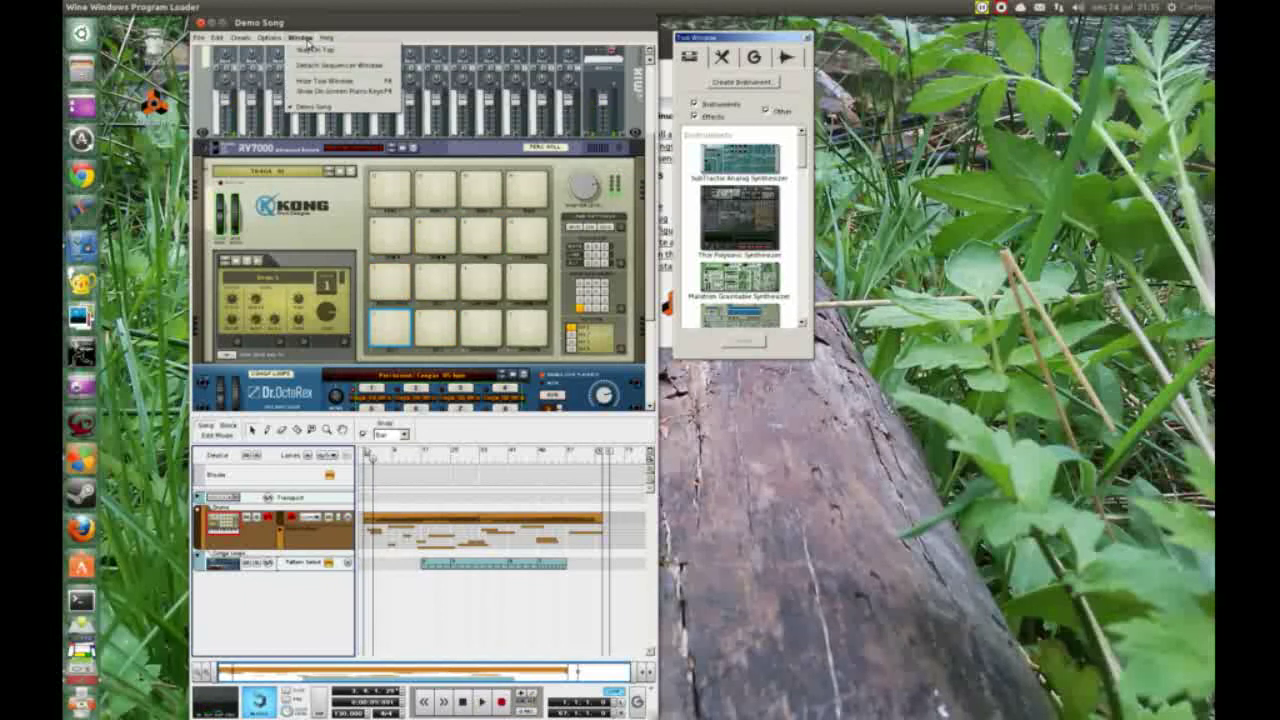
{"action": "left_click", "coordinate": [211, 40]}
{"action": "left_click", "coordinate": [199, 38]}
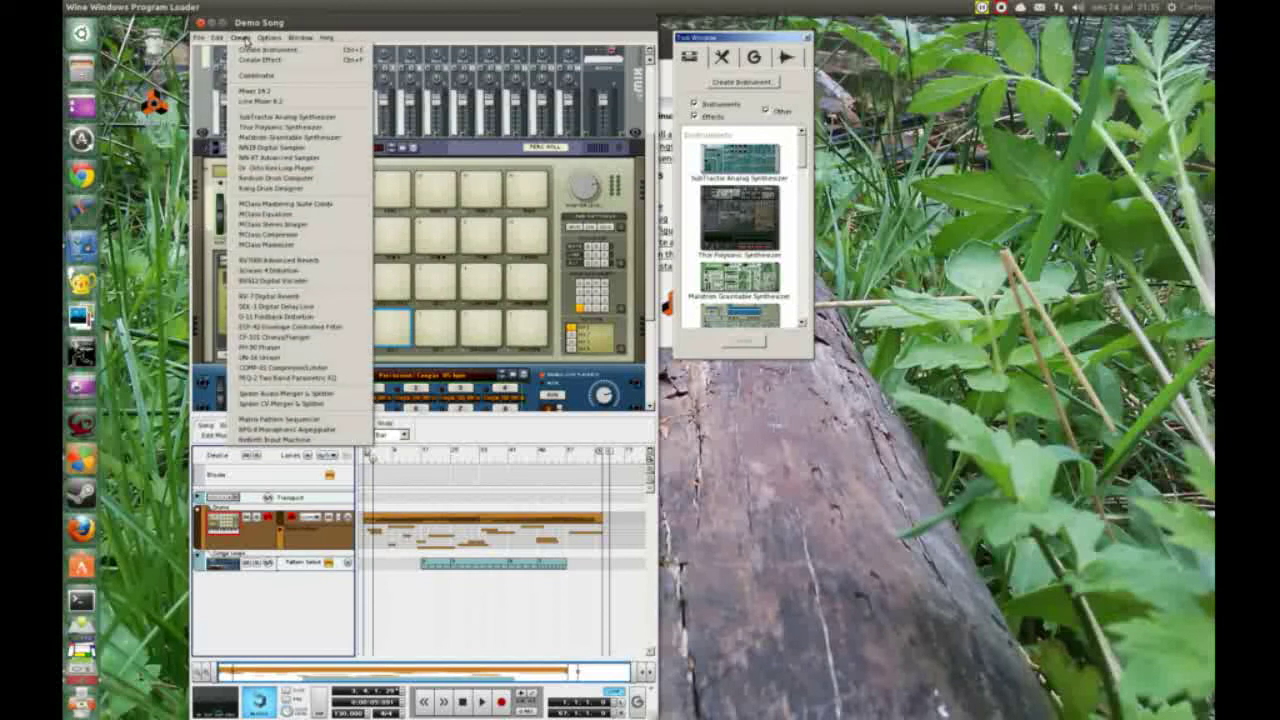
{"action": "mouse_move", "coordinate": [228, 39]}
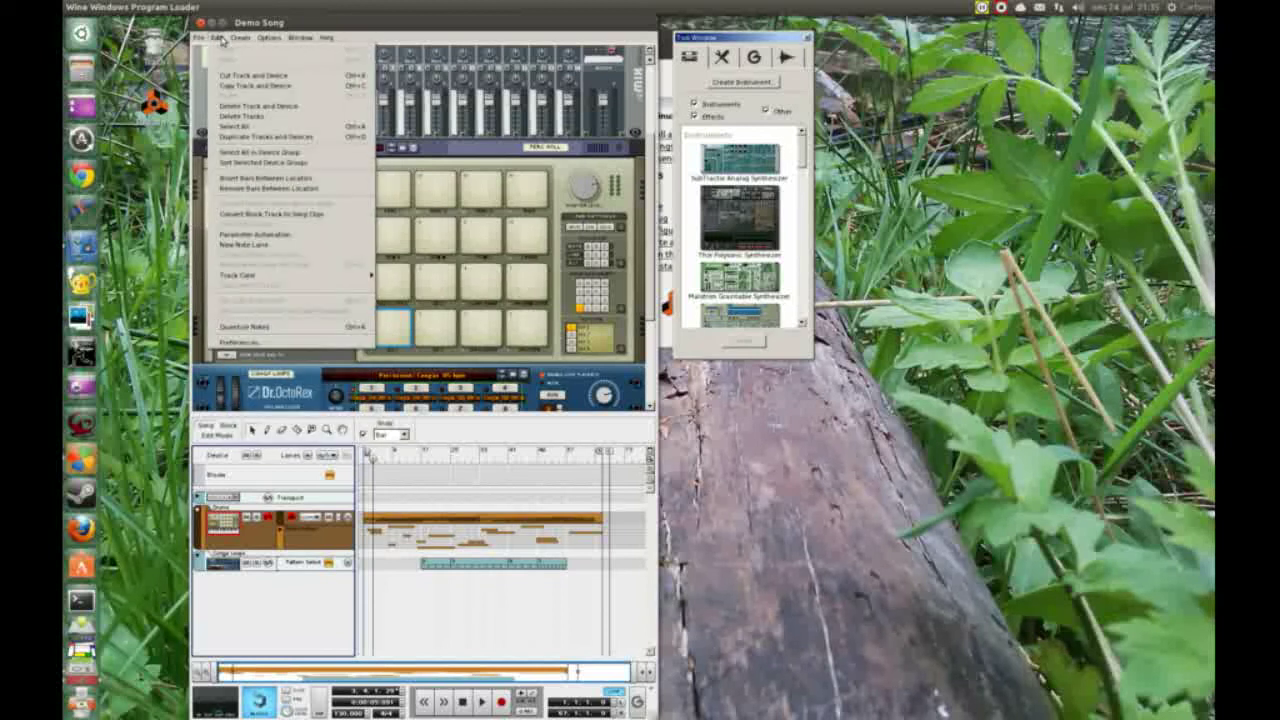
{"action": "left_click", "coordinate": [237, 345]}
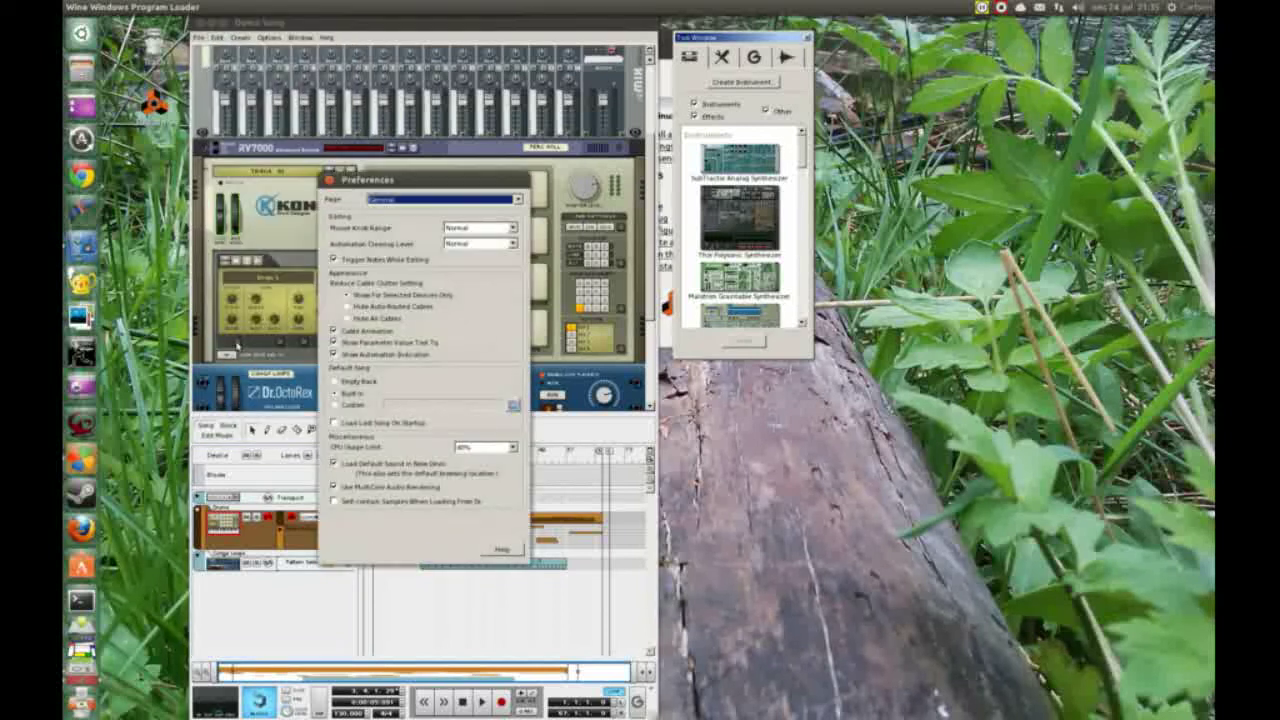
{"action": "left_click", "coordinate": [520, 202]}
{"action": "left_click", "coordinate": [520, 202]}
{"action": "left_click", "coordinate": [329, 182]}
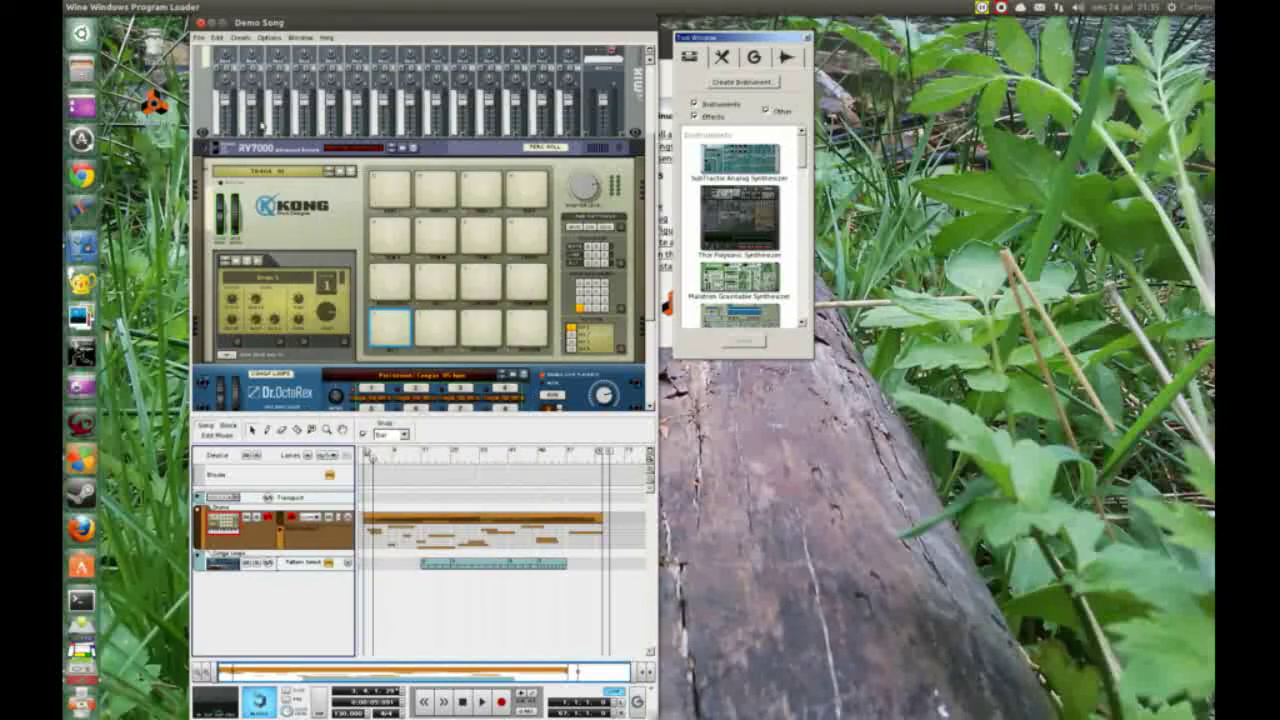
{"action": "left_click", "coordinate": [201, 22]}
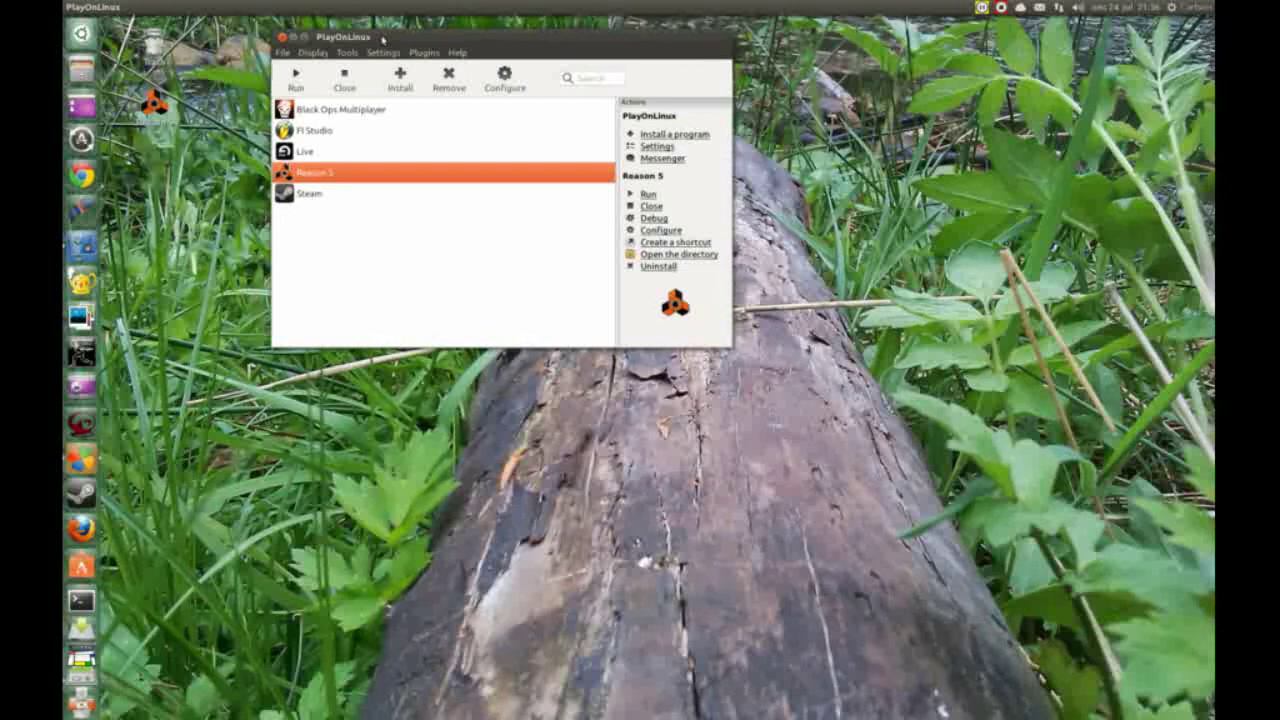